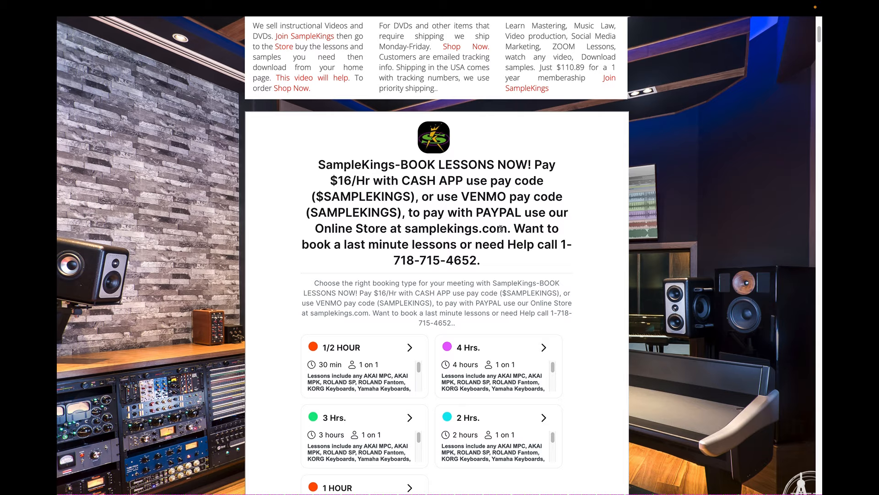
- Look over the SampleKings home page and the Zoom lesson offers in its Store, then return to the home page
{"action": "scroll", "coordinate": [555, 199], "scroll_direction": "down", "scroll_amount": 10}
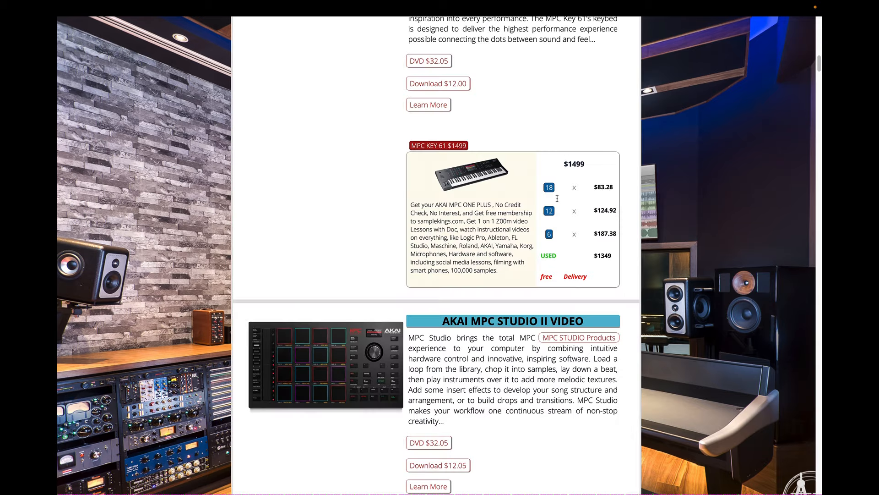
{"action": "scroll", "coordinate": [549, 192], "scroll_direction": "up", "scroll_amount": 15}
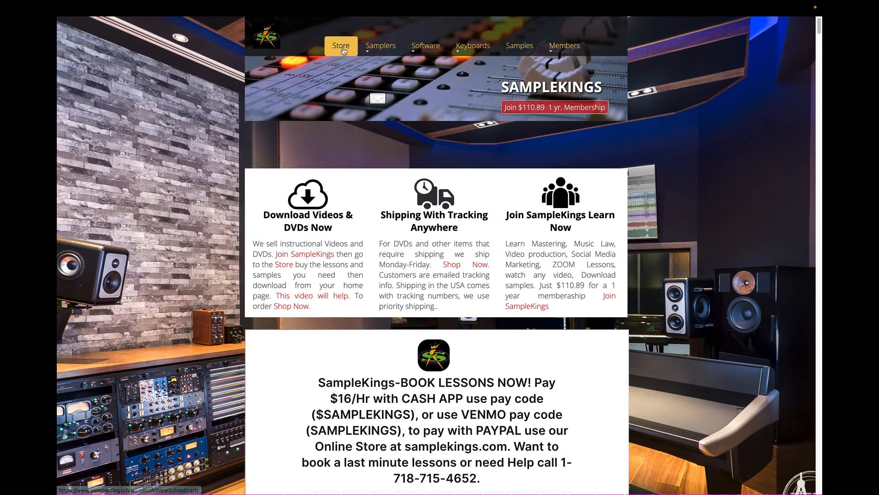
{"action": "left_click", "coordinate": [342, 46]}
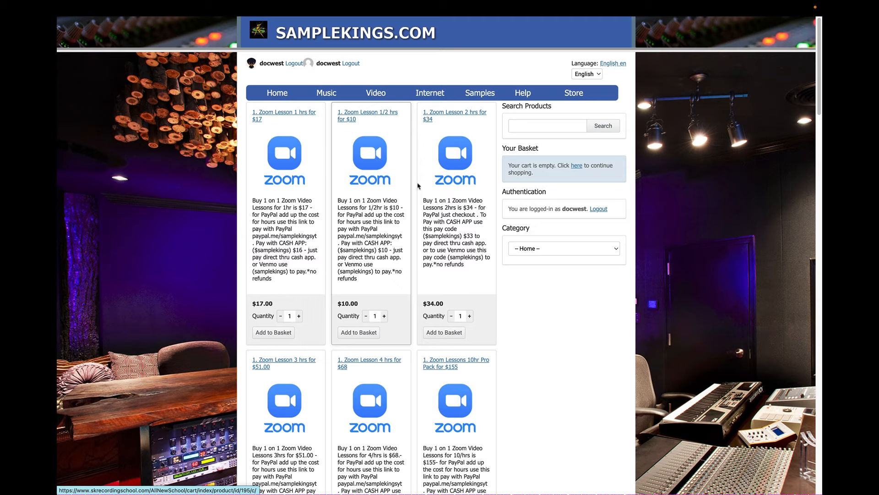
{"action": "scroll", "coordinate": [413, 206], "scroll_direction": "down", "scroll_amount": 6}
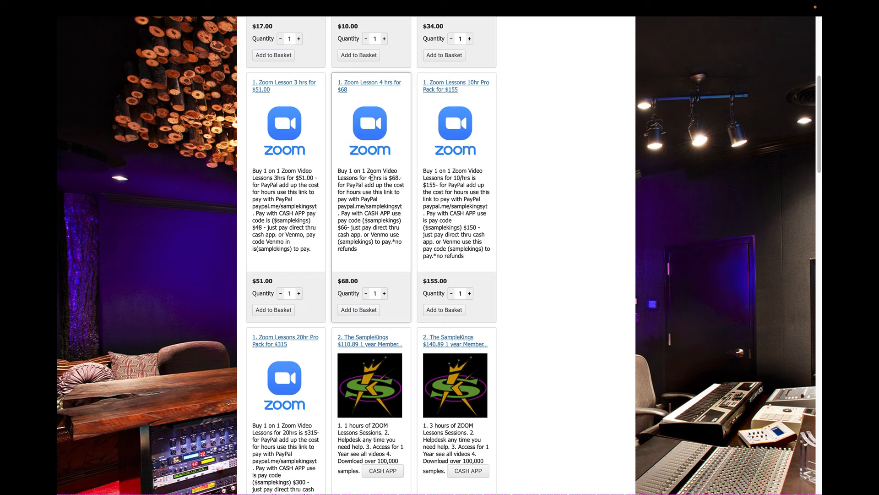
{"action": "key", "text": "super+Left"}
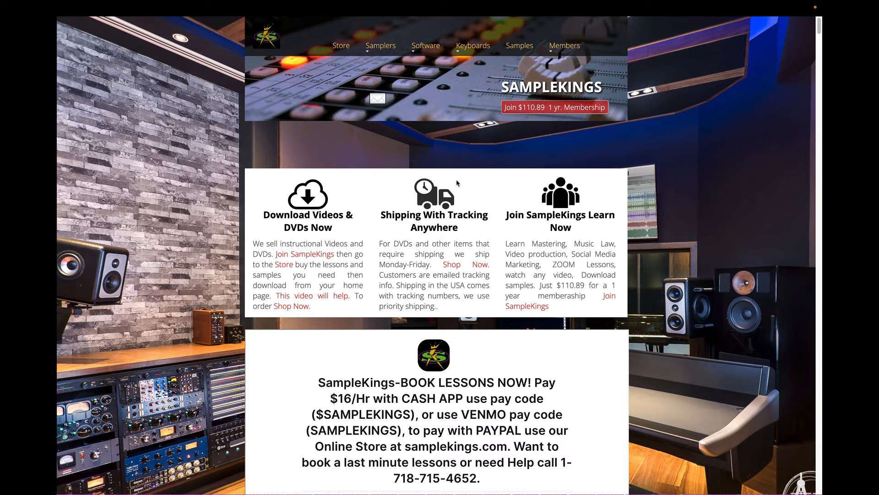
- Open the booking calendar for the 4 Hrs. one-on-one lesson and look through its available dates and times
{"action": "scroll", "coordinate": [457, 183], "scroll_direction": "down", "scroll_amount": 8}
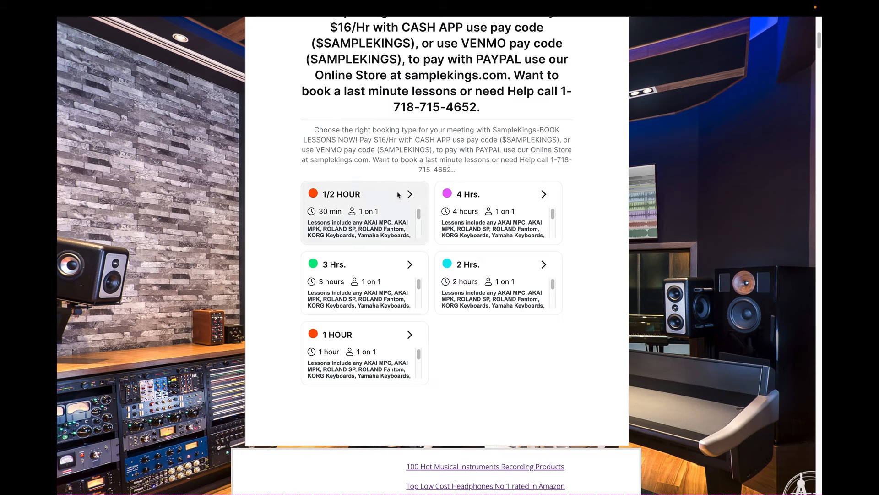
{"action": "left_click", "coordinate": [489, 196]}
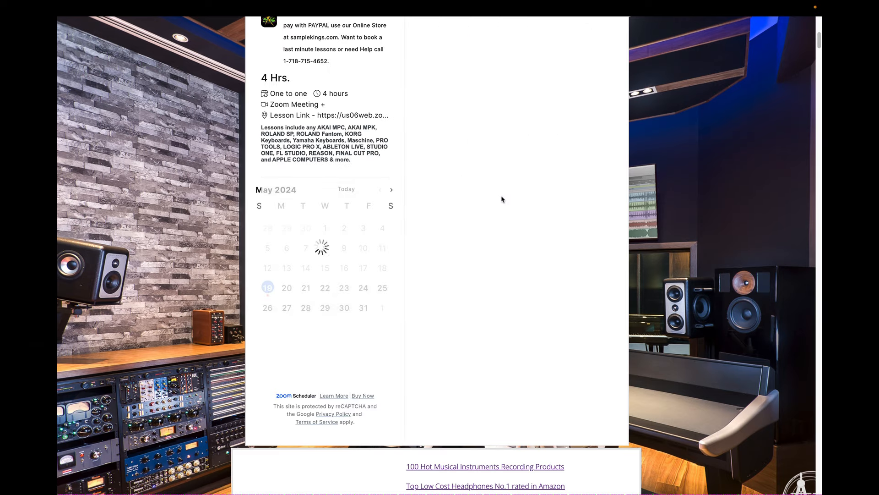
{"action": "scroll", "coordinate": [341, 257], "scroll_direction": "down", "scroll_amount": 1}
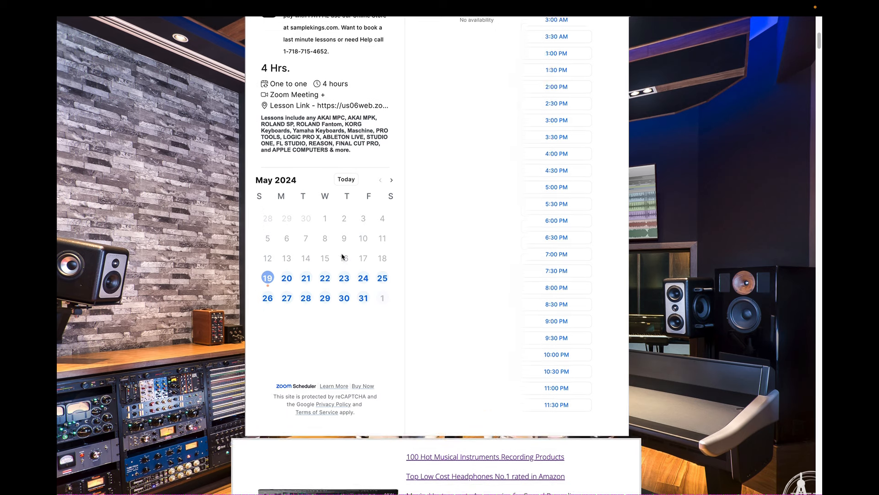
{"action": "scroll", "coordinate": [342, 257], "scroll_direction": "up", "scroll_amount": 1}
{"action": "scroll", "coordinate": [532, 287], "scroll_direction": "up", "scroll_amount": 5}
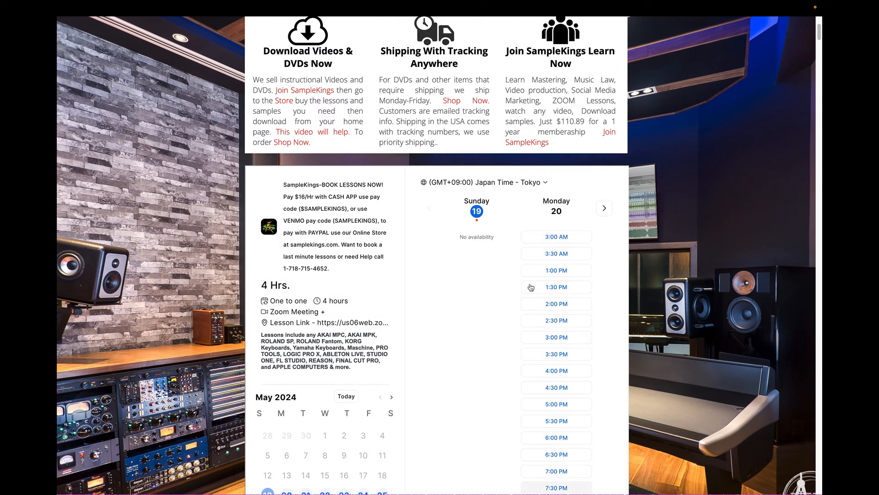
{"action": "scroll", "coordinate": [531, 287], "scroll_direction": "down", "scroll_amount": 1}
- Choose the 1:00 PM slot on Friday, May 24 for the lesson and review the booking information form
{"action": "left_click", "coordinate": [604, 199]}
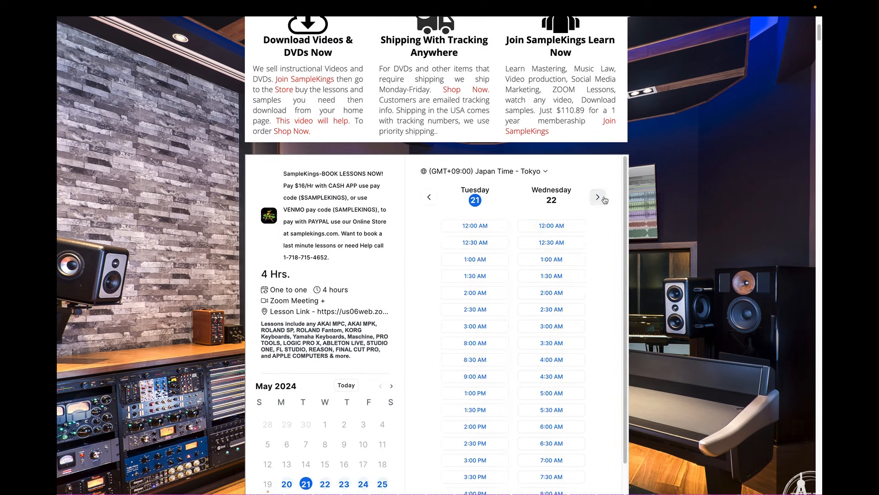
{"action": "left_click", "coordinate": [604, 199]}
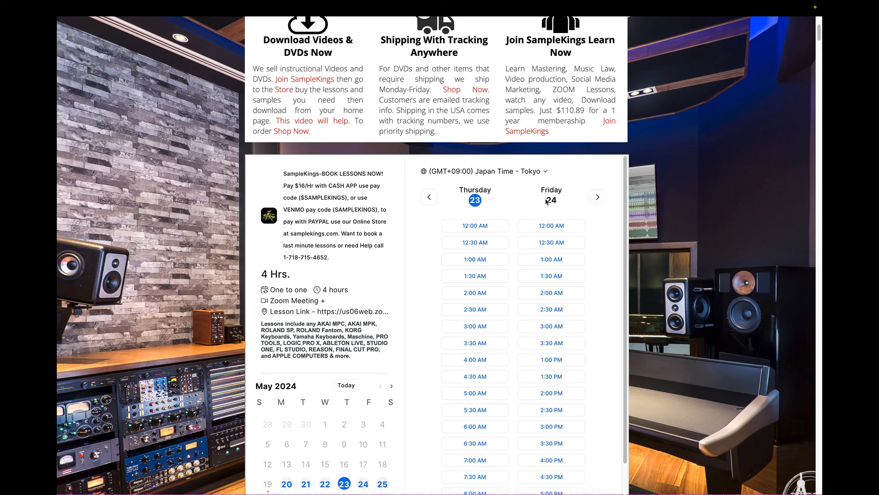
{"action": "left_click", "coordinate": [552, 360]}
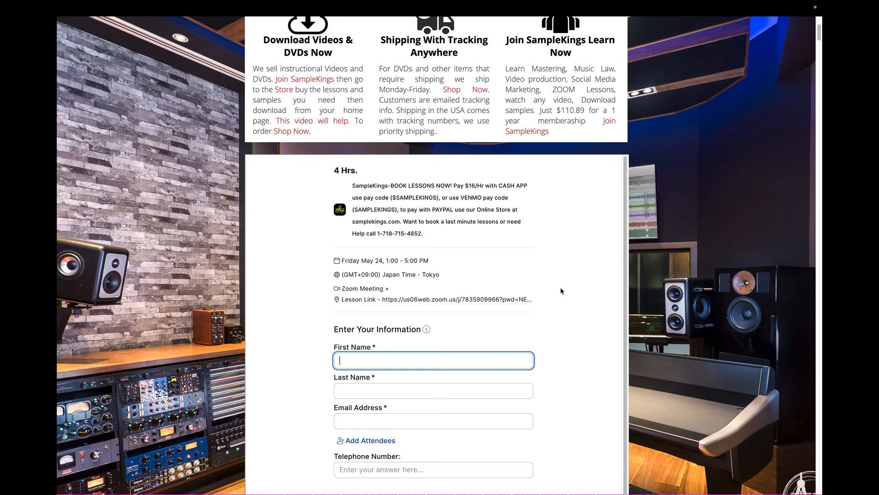
{"action": "scroll", "coordinate": [460, 401], "scroll_direction": "down", "scroll_amount": 3}
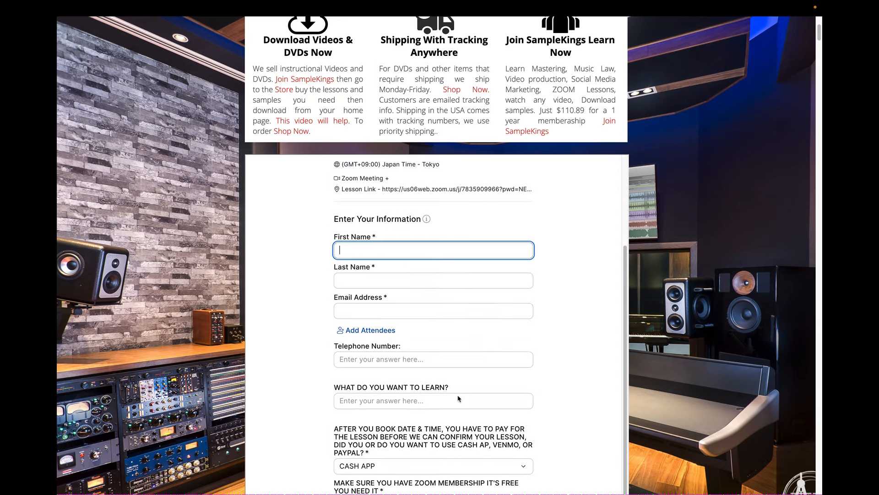
{"action": "scroll", "coordinate": [460, 399], "scroll_direction": "up", "scroll_amount": 3}
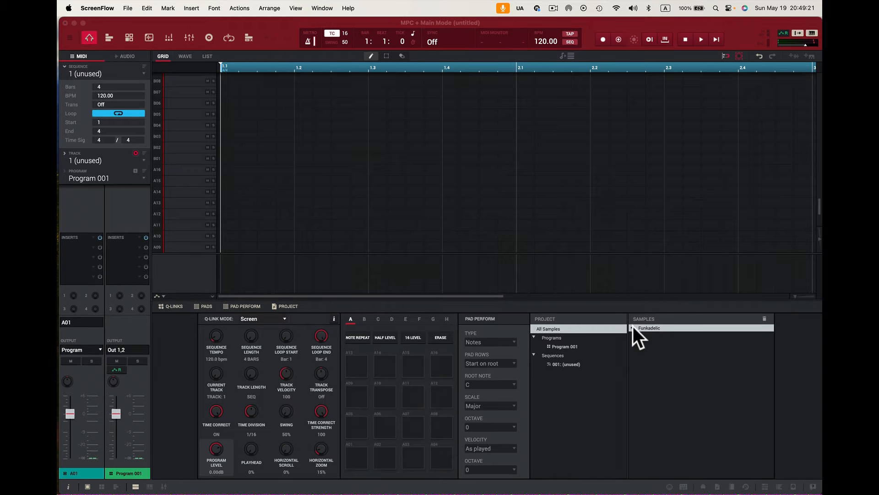
- Open the Funkadelic sample from the MPC project's sample list for editing
{"action": "left_click", "coordinate": [633, 326]}
{"action": "right_click", "coordinate": [639, 327]}
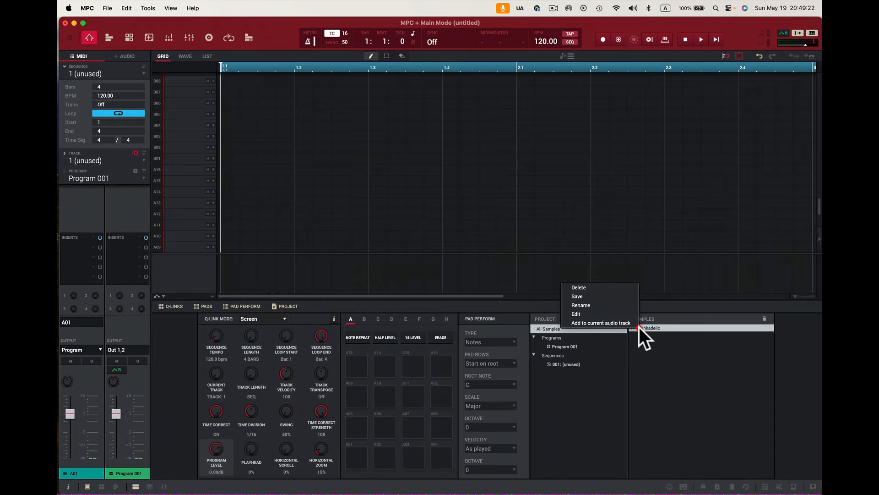
{"action": "left_click", "coordinate": [619, 314]}
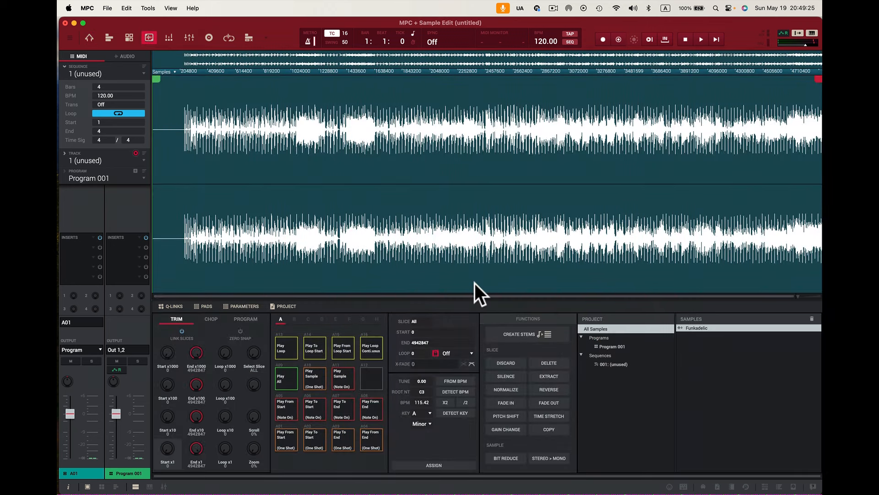
- Move the Funkadelic sample's start point to about 16334 and normalize the sample
{"action": "mouse_move", "coordinate": [156, 79]}
{"action": "left_mouse_down"}
{"action": "mouse_move", "coordinate": [178, 79]}
{"action": "mouse_move", "coordinate": [158, 79]}
{"action": "left_mouse_up"}
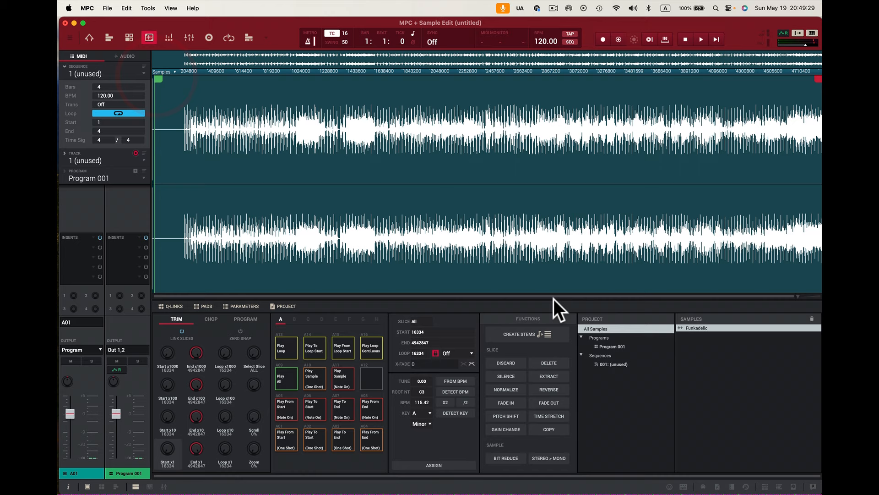
{"action": "left_click", "coordinate": [537, 182]}
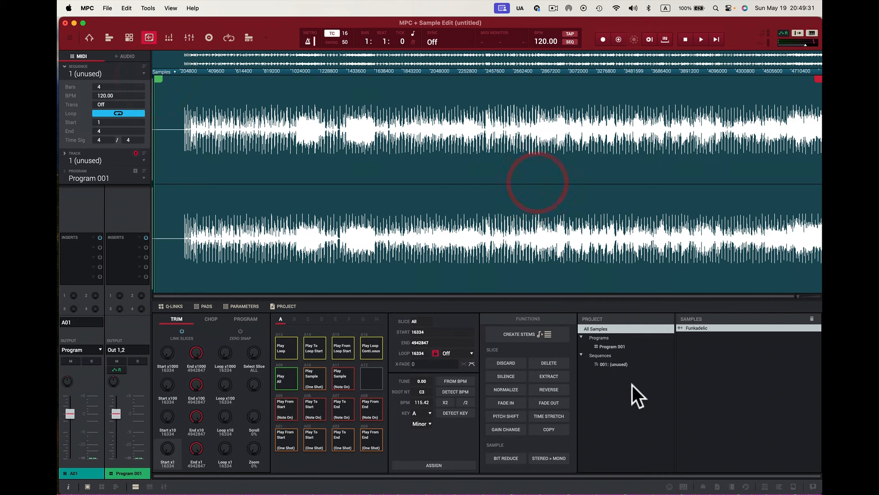
{"action": "left_click", "coordinate": [506, 389]}
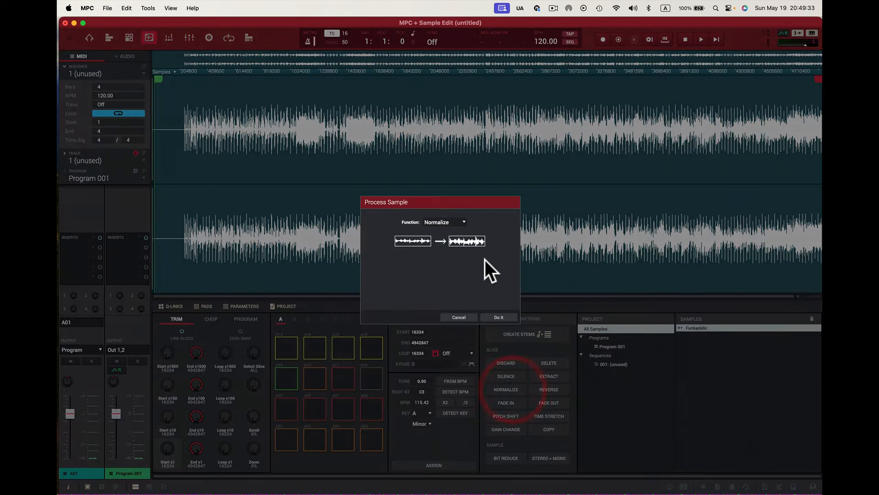
{"action": "left_click", "coordinate": [498, 316]}
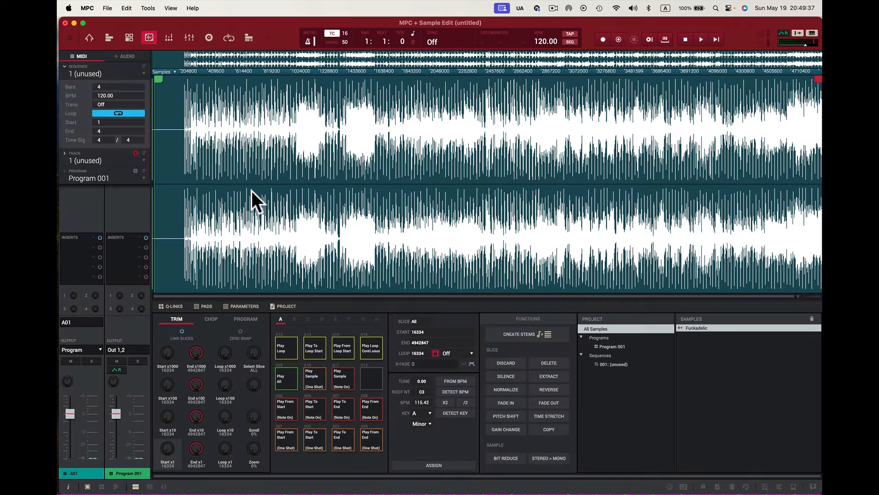
- Move the sample's start point to about 2453456 and audition the audio from there
{"action": "left_click_drag", "start_coordinate": [157, 78], "coordinate": [486, 107]}
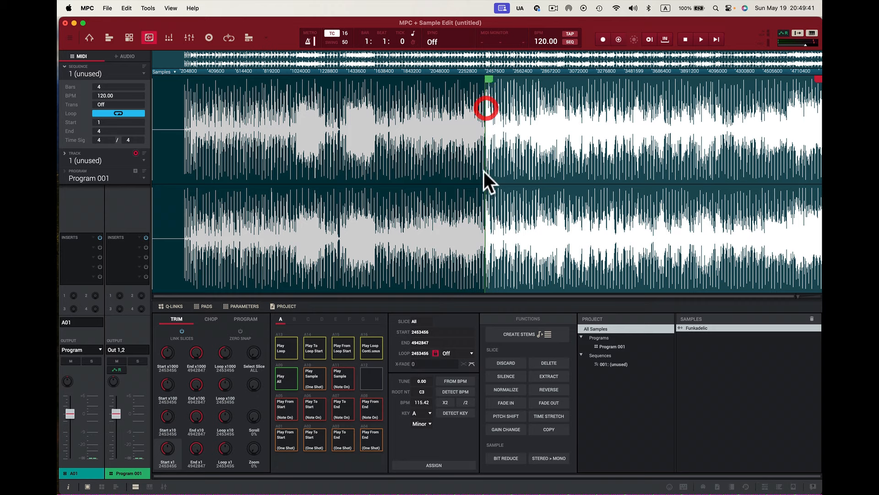
{"action": "left_click", "coordinate": [371, 348]}
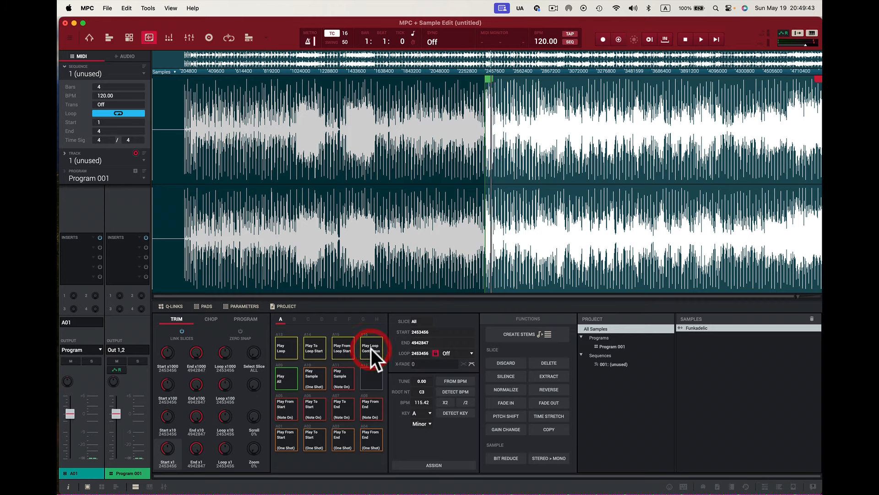
{"action": "left_click", "coordinate": [288, 434]}
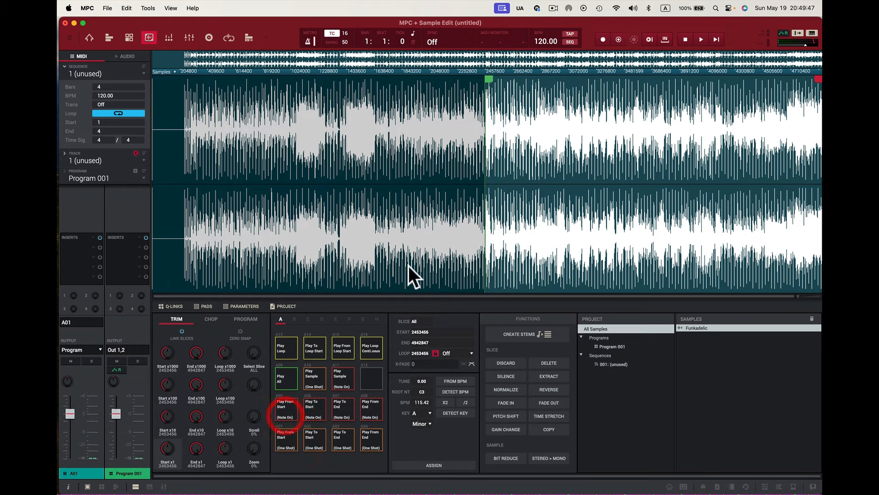
- Move the sample's start point back to about 1385174 and audition the audio from the new start
{"action": "left_click_drag", "start_coordinate": [488, 79], "coordinate": [342, 86]}
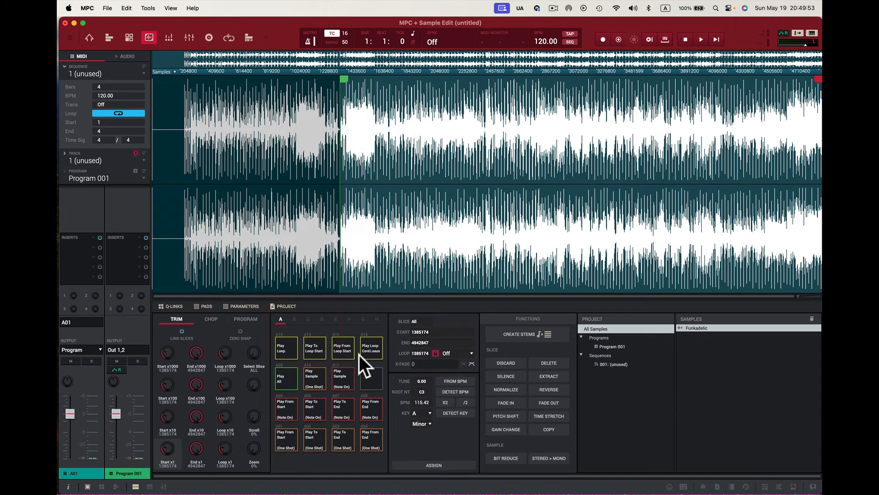
{"action": "left_click", "coordinate": [287, 415]}
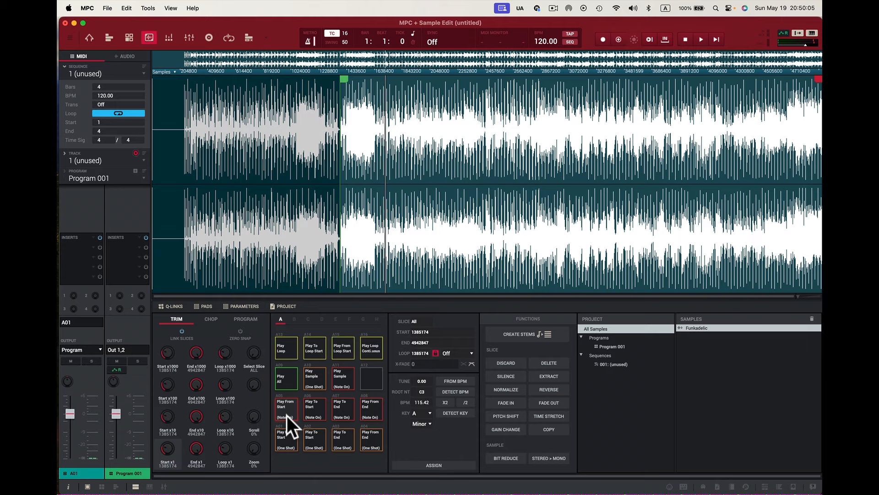
{"action": "left_click", "coordinate": [287, 416]}
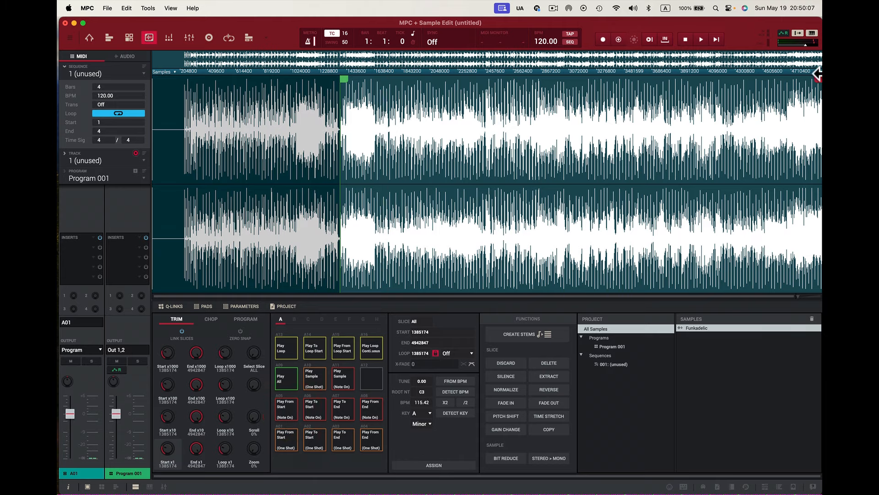
- Move the sample's end point to about 1754335 and play the section as a continuous loop
{"action": "mouse_move", "coordinate": [816, 78]}
{"action": "left_mouse_down"}
{"action": "mouse_move", "coordinate": [728, 92]}
{"action": "mouse_move", "coordinate": [388, 102]}
{"action": "left_mouse_up"}
{"action": "left_click", "coordinate": [367, 353]}
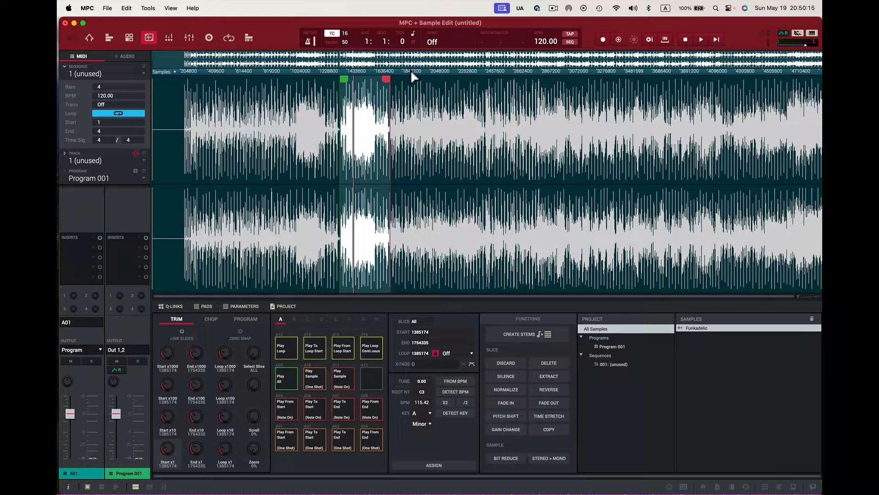
- Fine-tune the looping section to start at about 1384965 and end at about 1752389
{"action": "left_click_drag", "start_coordinate": [410, 70], "coordinate": [404, 142]}
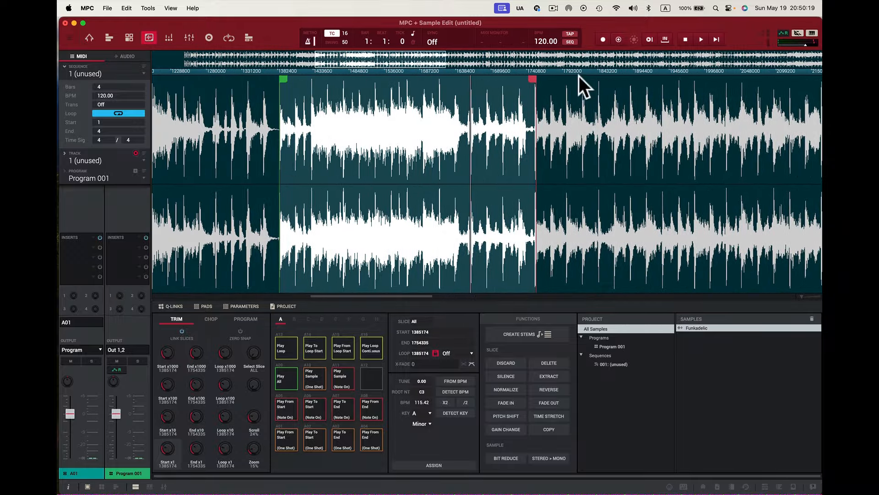
{"action": "left_click_drag", "start_coordinate": [528, 76], "coordinate": [528, 79]}
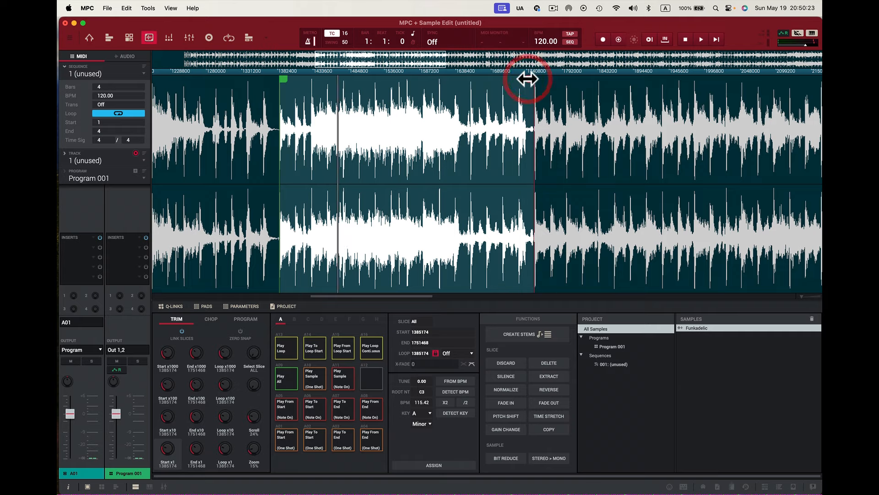
{"action": "left_click_drag", "start_coordinate": [392, 71], "coordinate": [392, 95]}
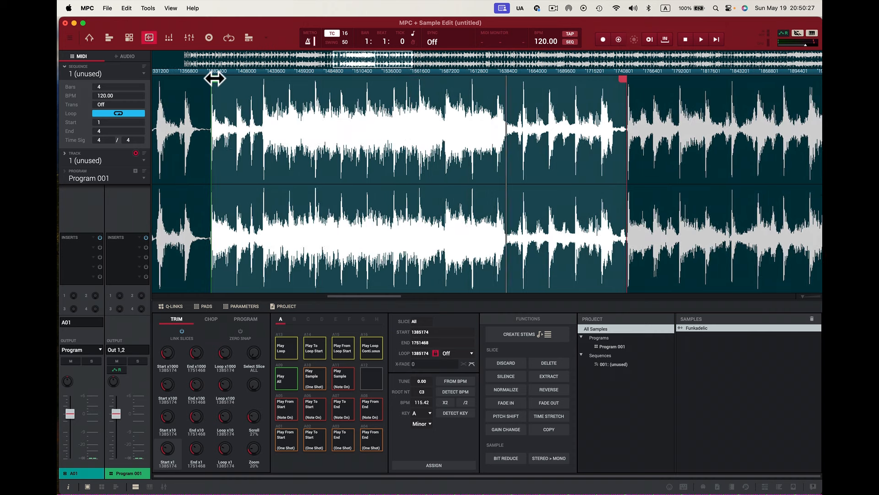
{"action": "left_click_drag", "start_coordinate": [212, 78], "coordinate": [215, 79]}
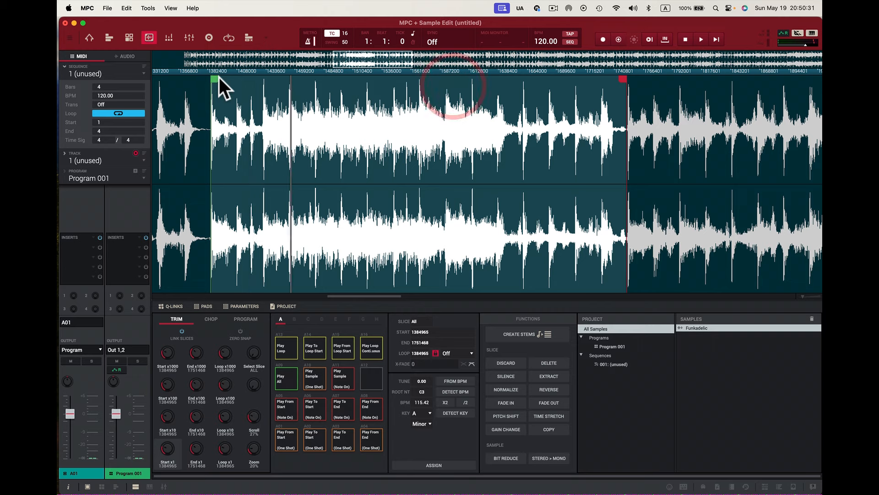
{"action": "left_click_drag", "start_coordinate": [626, 83], "coordinate": [626, 80]}
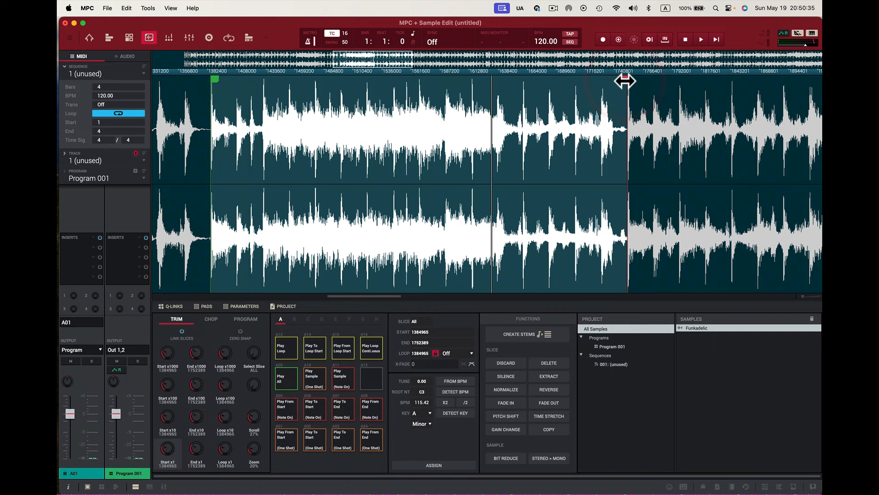
- Check both ends of the looped section against the waveform and stop the loop playback
{"action": "left_click_drag", "start_coordinate": [463, 71], "coordinate": [465, 81]}
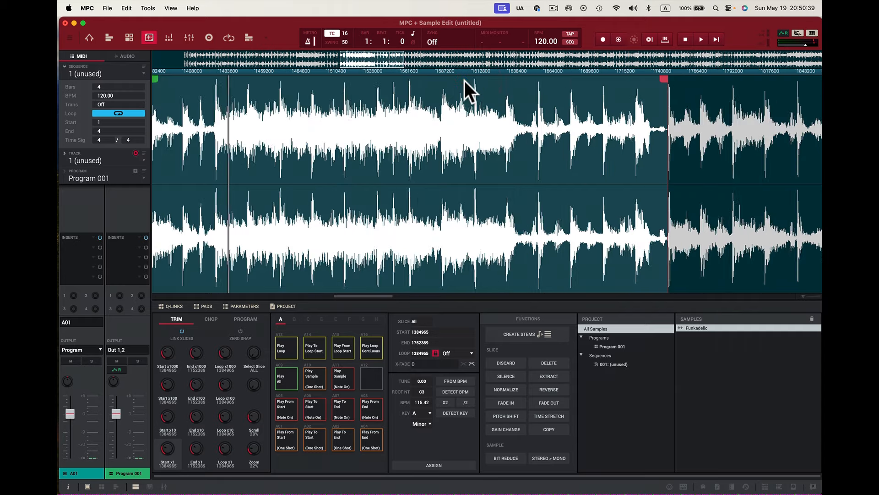
{"action": "key", "text": "space"}
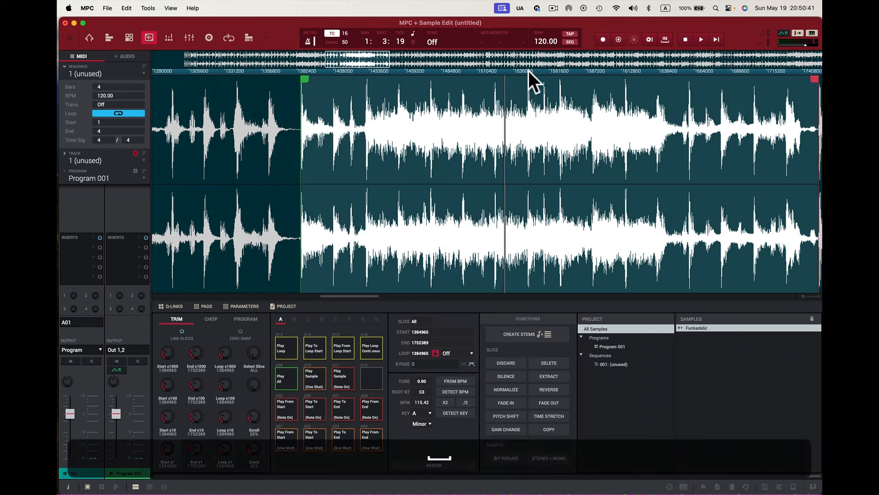
{"action": "left_click", "coordinate": [685, 39]}
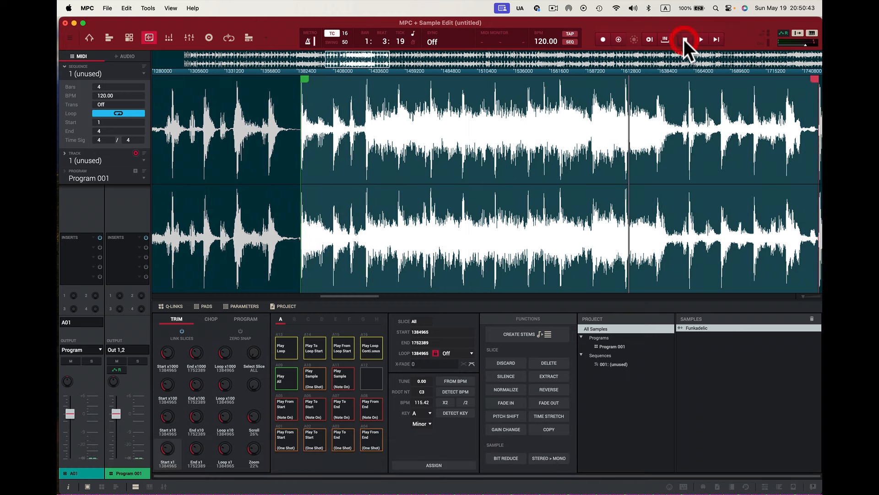
- Create vocals, bass, drums and other stems from the trimmed Funkadelic section, assigned to pad A13 of Program 001
{"action": "left_click", "coordinate": [683, 40]}
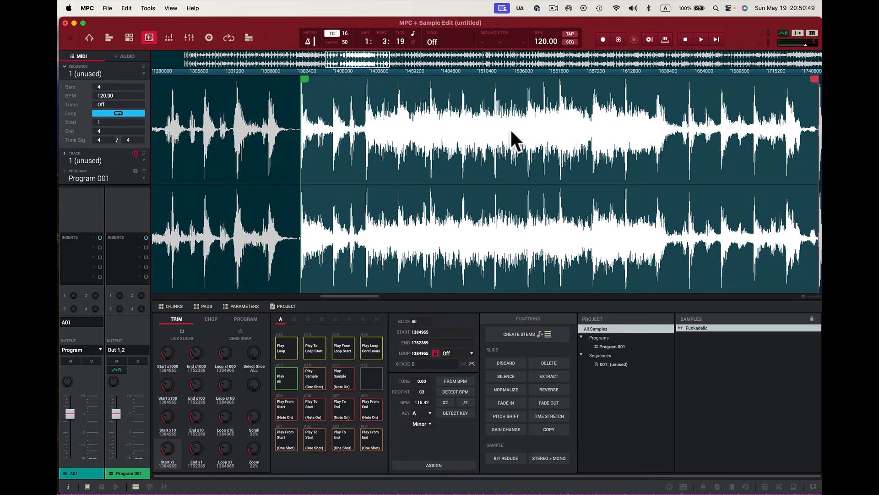
{"action": "scroll", "coordinate": [610, 103], "scroll_direction": "right", "scroll_amount": 3}
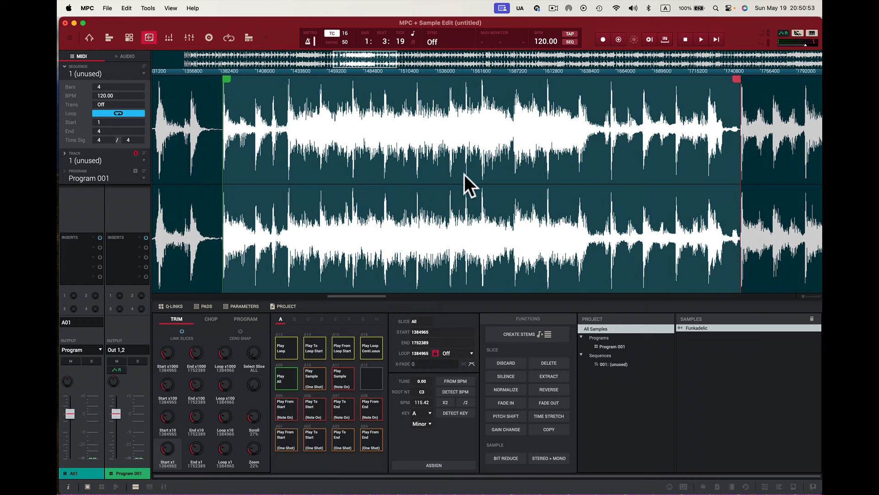
{"action": "left_click", "coordinate": [526, 333]}
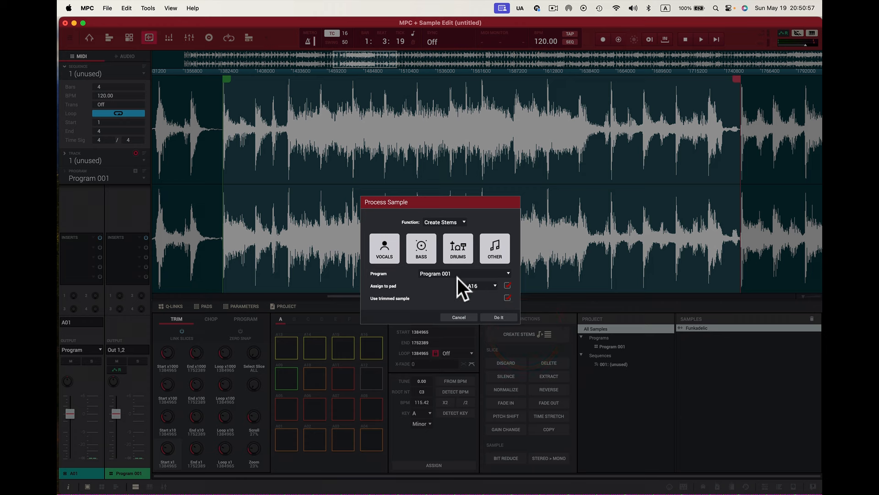
{"action": "left_click", "coordinate": [458, 317]}
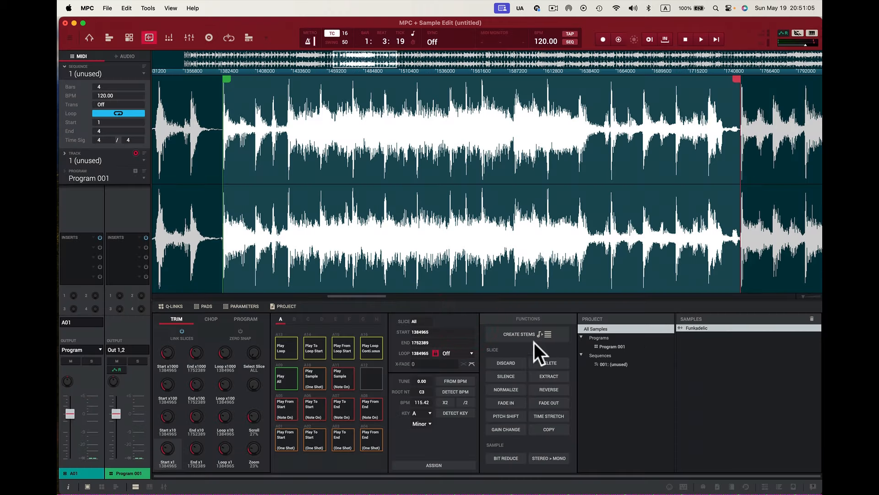
{"action": "left_click", "coordinate": [515, 335]}
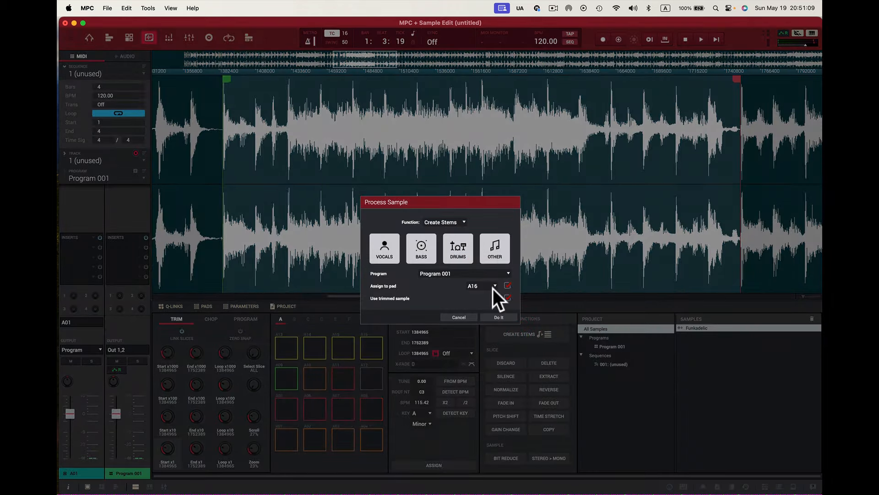
{"action": "left_click", "coordinate": [496, 286]}
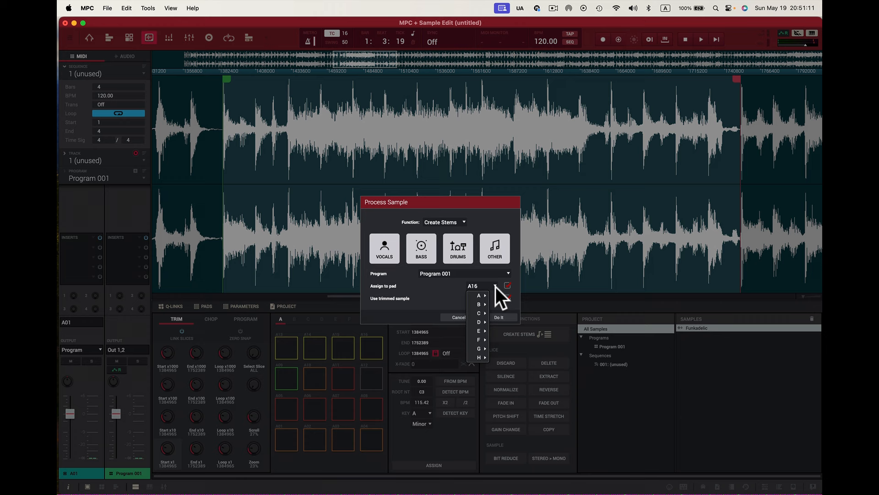
{"action": "mouse_move", "coordinate": [487, 295]}
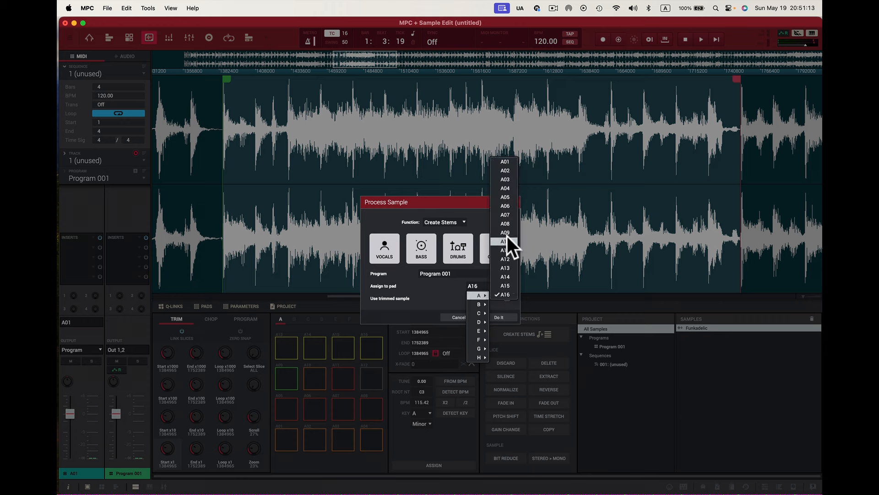
{"action": "left_click", "coordinate": [515, 266]}
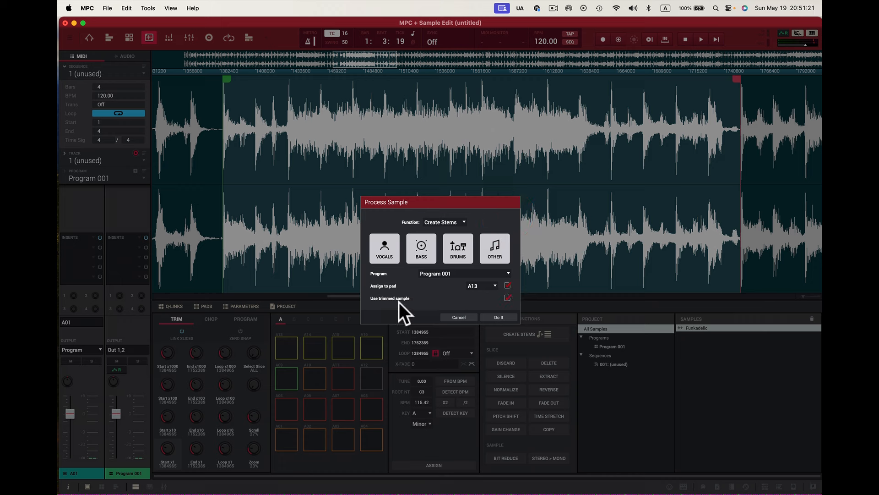
{"action": "left_click", "coordinate": [500, 317]}
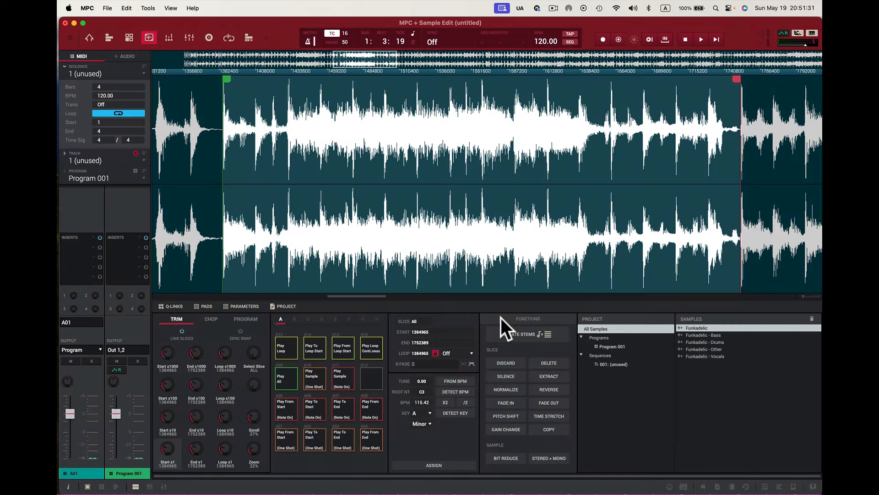
- In the program editor, set the Funkadelic - Vocals layer level on pad A13 to 0 and audition the pad
{"action": "left_click", "coordinate": [89, 38]}
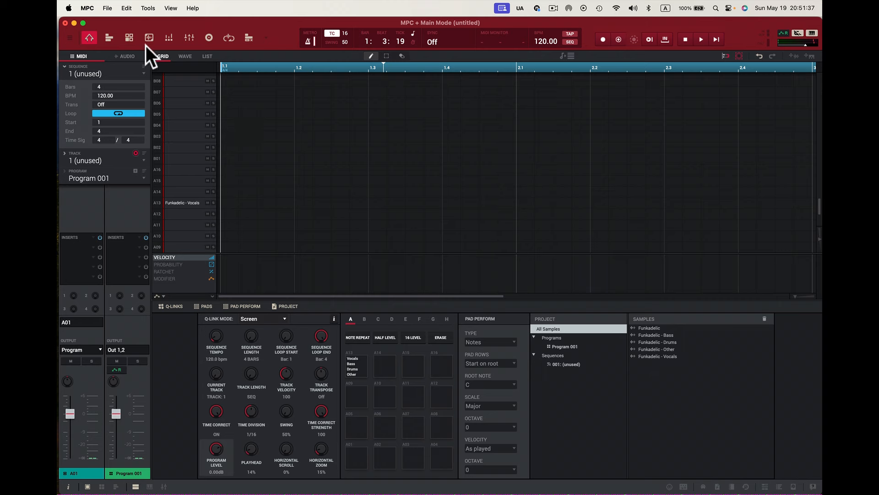
{"action": "left_click", "coordinate": [129, 38]}
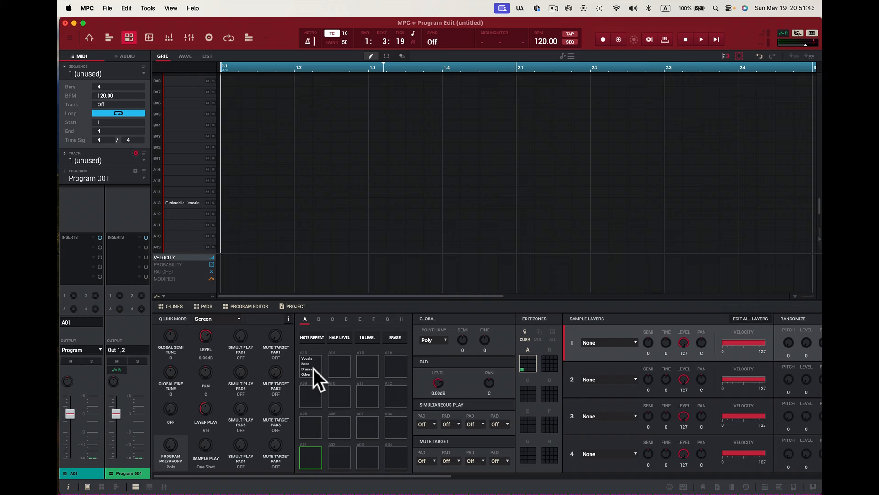
{"action": "left_click", "coordinate": [179, 202]}
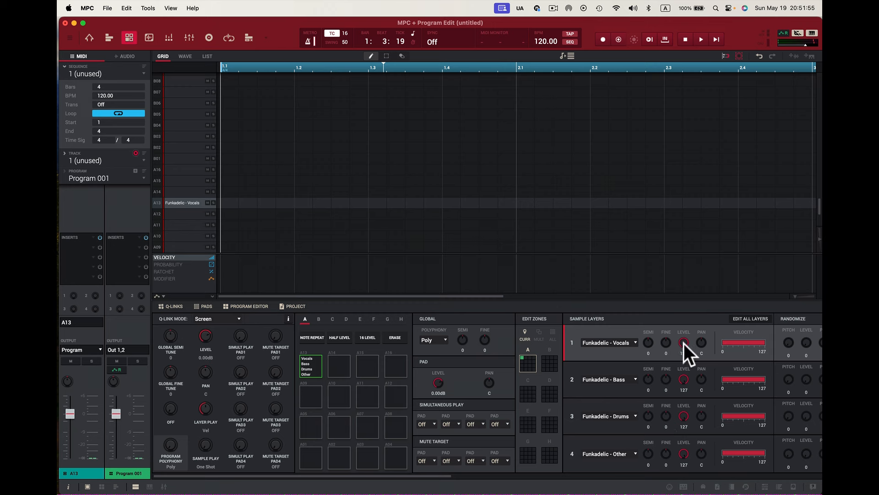
{"action": "left_click_drag", "start_coordinate": [684, 342], "coordinate": [684, 390]}
{"action": "left_click", "coordinate": [309, 370]}
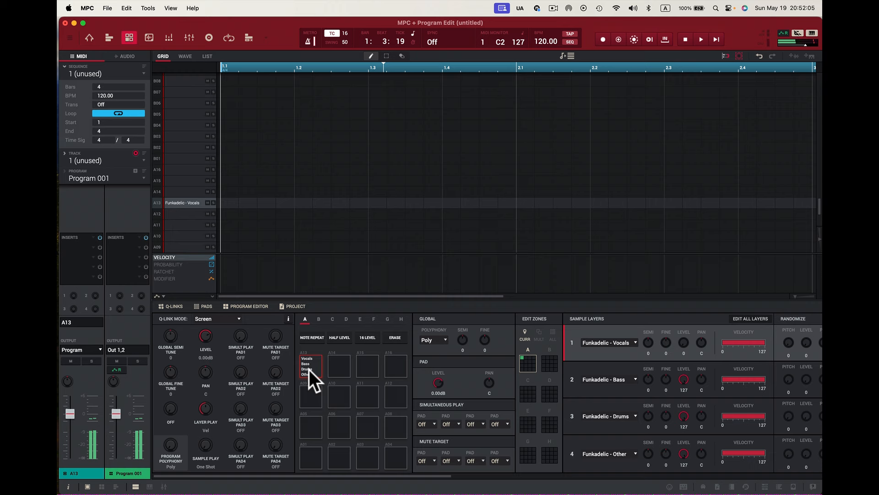
{"action": "left_click", "coordinate": [309, 366]}
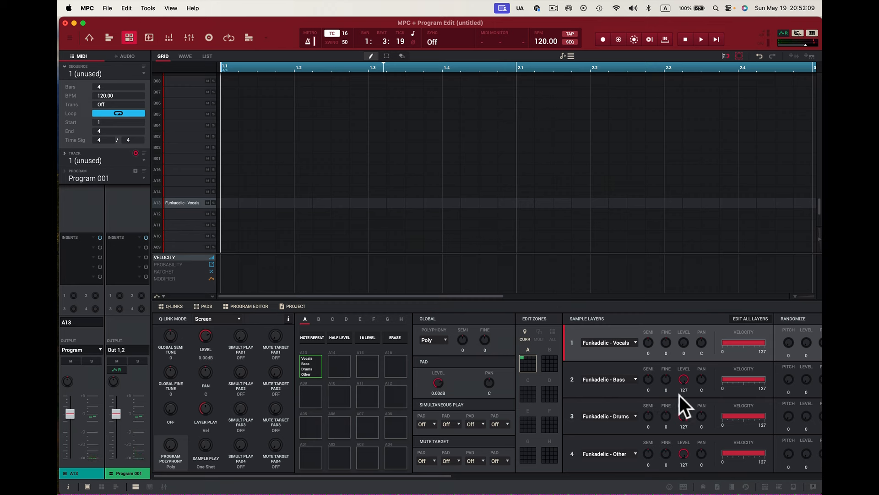
- Set the Bass and Other layer levels on pad A13 to 0 and audition the drums alone
{"action": "left_click_drag", "start_coordinate": [686, 382], "coordinate": [686, 421]}
{"action": "left_click_drag", "start_coordinate": [686, 452], "coordinate": [686, 485]}
{"action": "left_click", "coordinate": [314, 363]}
{"action": "left_click", "coordinate": [313, 362]}
- Add a note for pad A13 at the start of bar 1 and set the sequence tempo to 115.42 BPM
{"action": "left_click", "coordinate": [228, 203]}
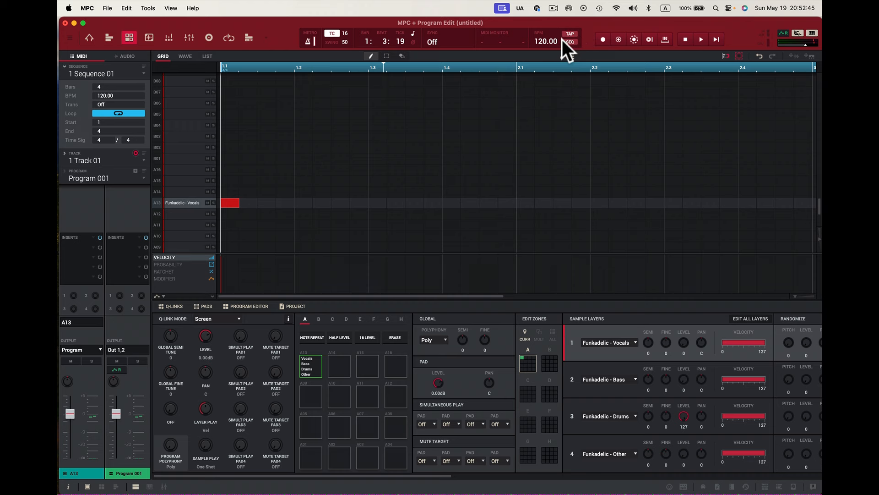
{"action": "left_click", "coordinate": [184, 56]}
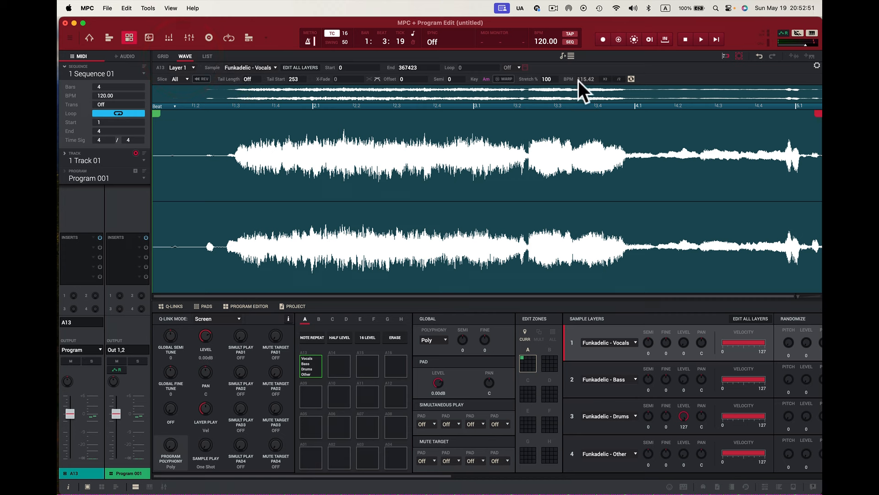
{"action": "double_click", "coordinate": [547, 41]}
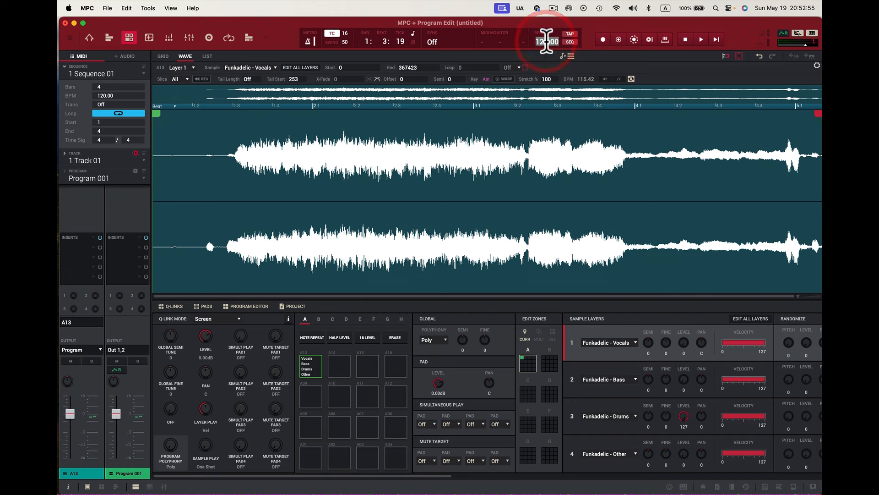
{"action": "type", "text": "115"}
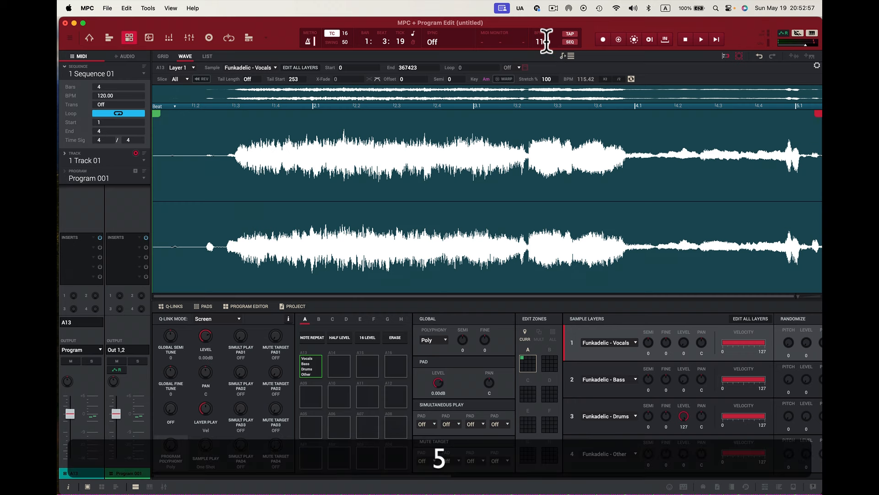
{"action": "type", "text": ".42"}
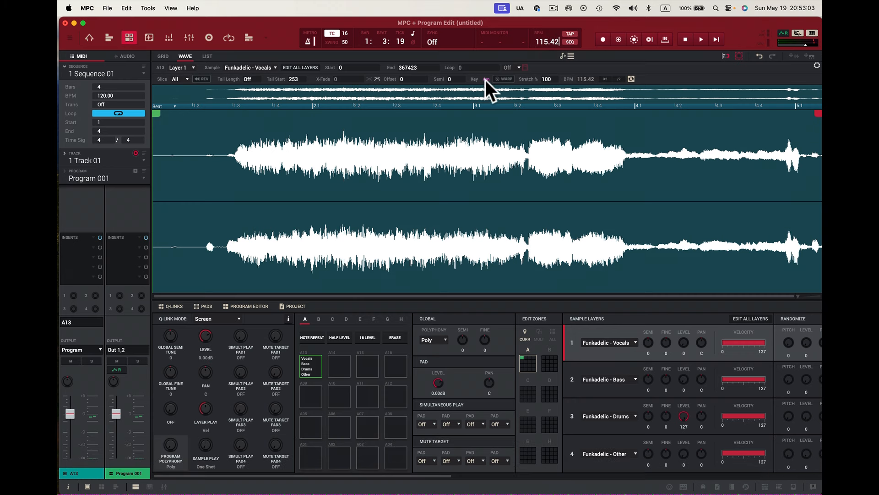
{"action": "key", "text": "Return"}
- Play the sequence from its start to hear the drum stem at the new tempo, and stop it
{"action": "left_click", "coordinate": [161, 56]}
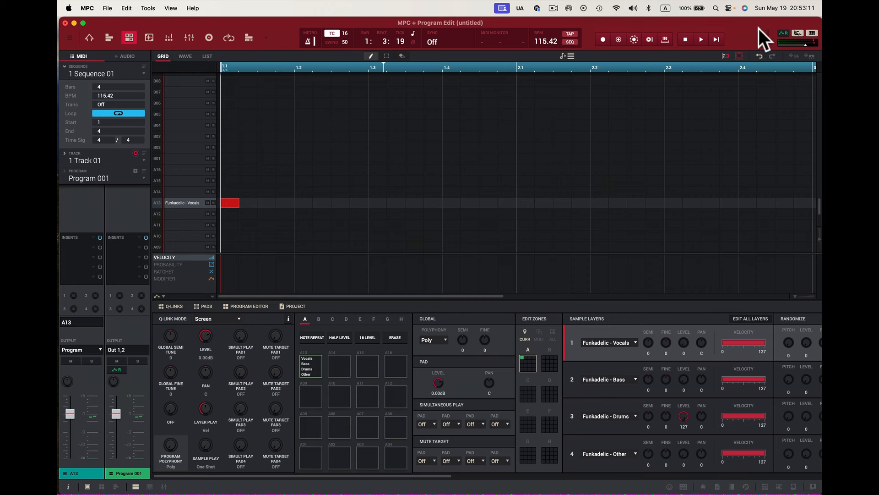
{"action": "left_click", "coordinate": [716, 41]}
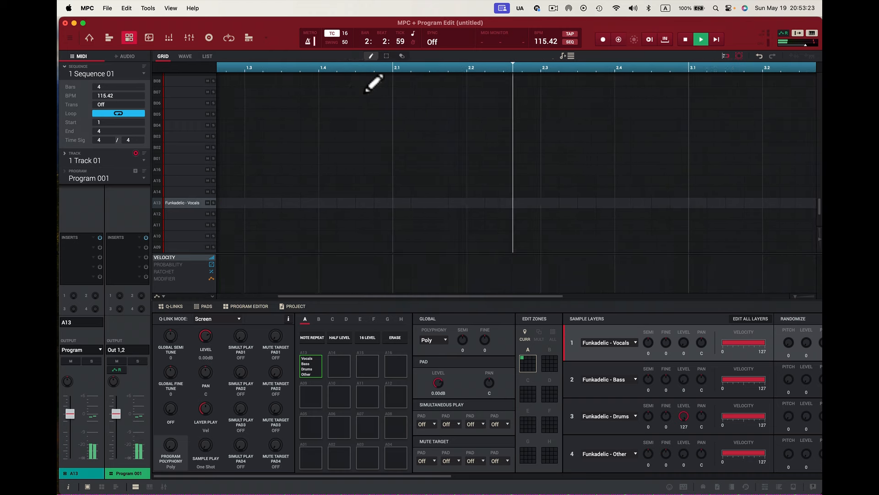
{"action": "left_click", "coordinate": [185, 56]}
{"action": "key", "text": "space"}
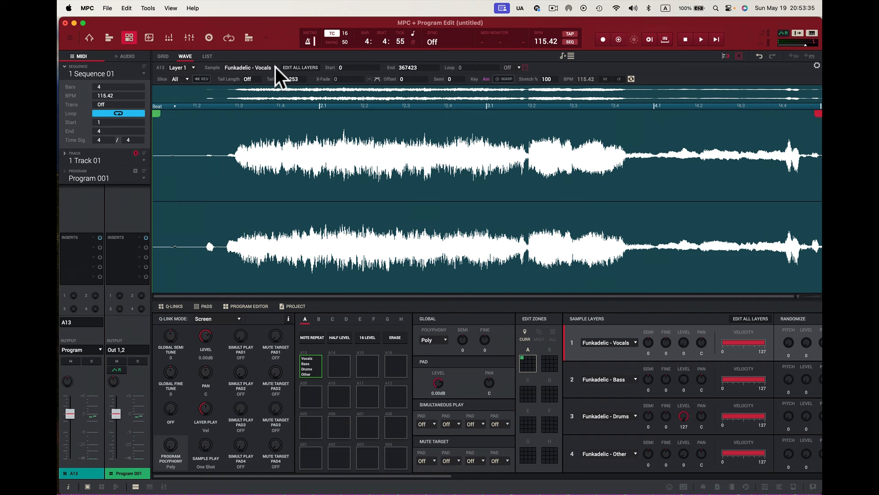
- View the Bass, Drums and Other stem waveforms by assigning each in turn to layer 1 of pad A13, ending on Funkadelic - Other
{"action": "left_click", "coordinate": [276, 67]}
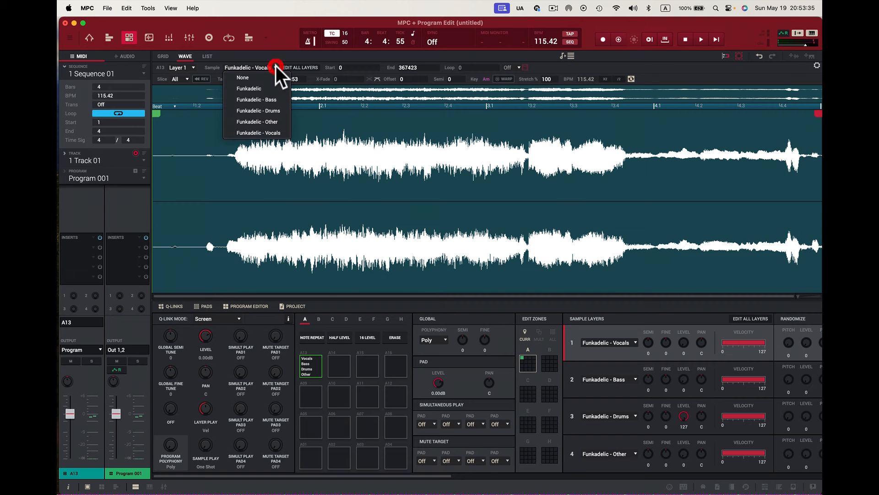
{"action": "left_click", "coordinate": [277, 99]}
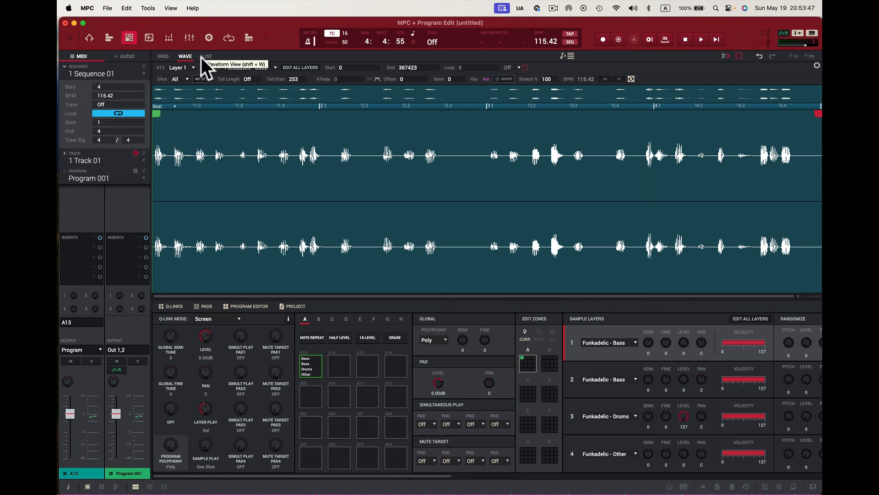
{"action": "left_click", "coordinate": [275, 67]}
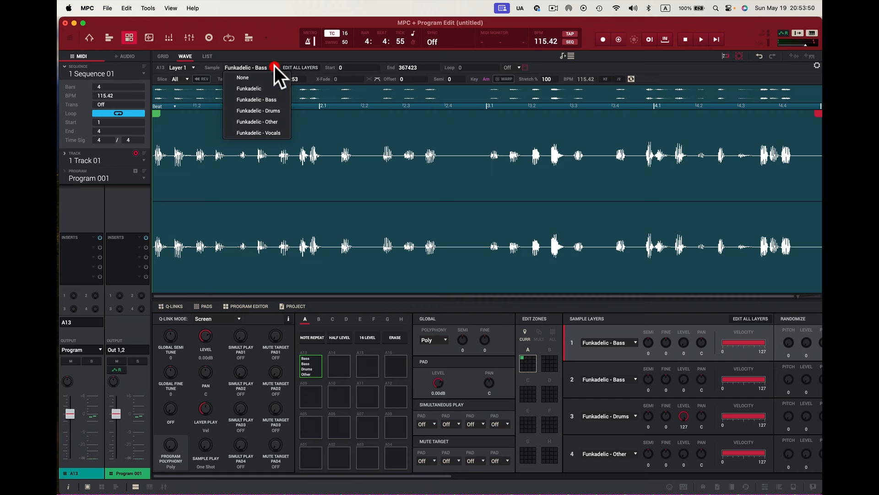
{"action": "left_click", "coordinate": [279, 111]}
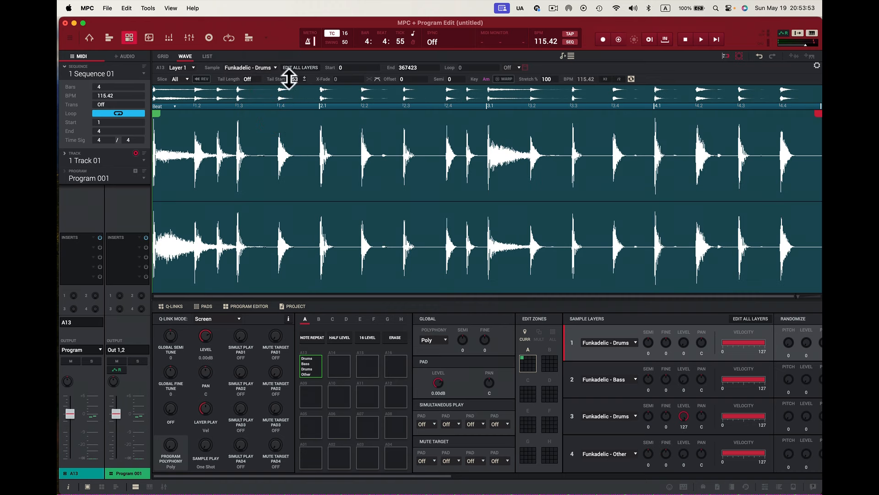
{"action": "left_click", "coordinate": [273, 65]}
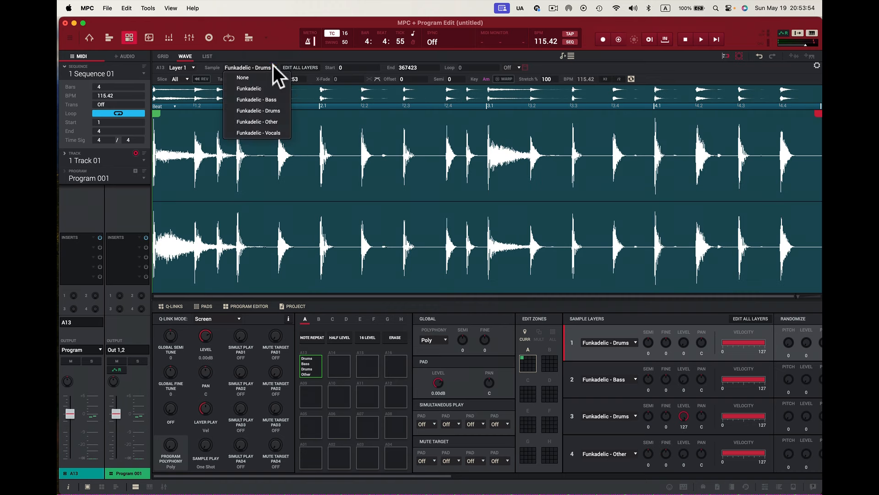
{"action": "left_click", "coordinate": [278, 121]}
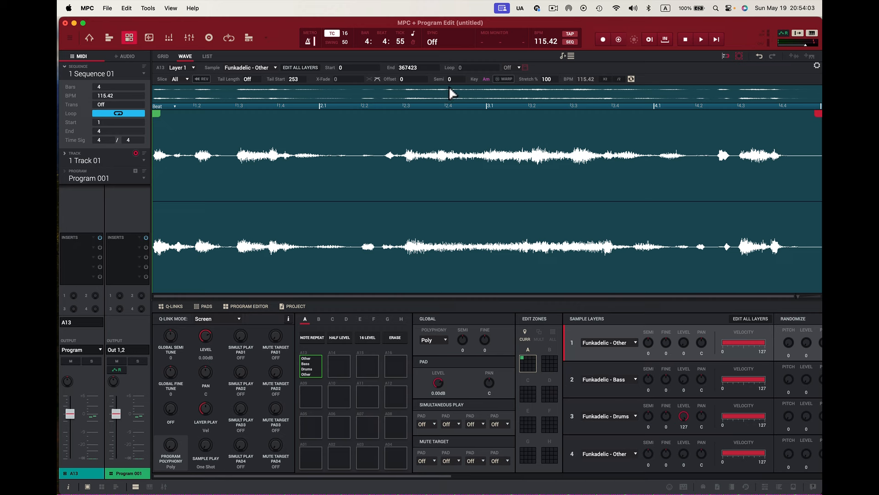
{"action": "left_click", "coordinate": [163, 57]}
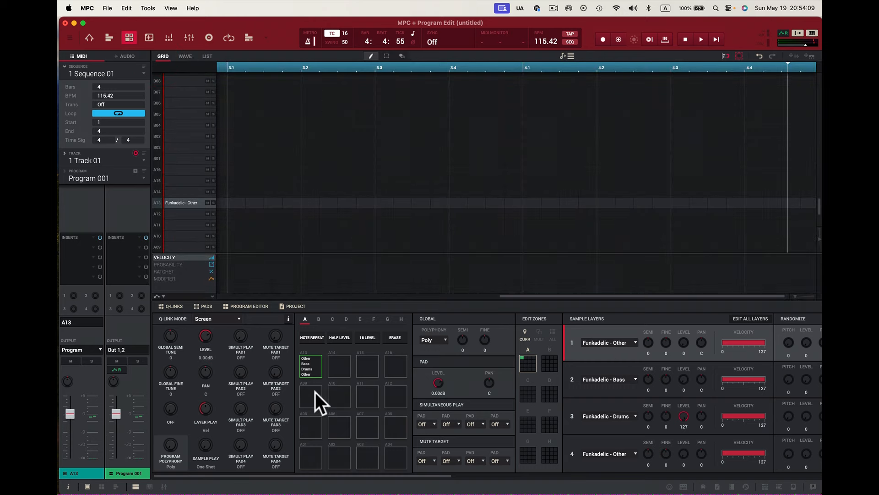
- In Main Mode, assign the Bass stem to pad A10, the Drums stem to A11 and the Other stem to A12
{"action": "left_click", "coordinate": [605, 380]}
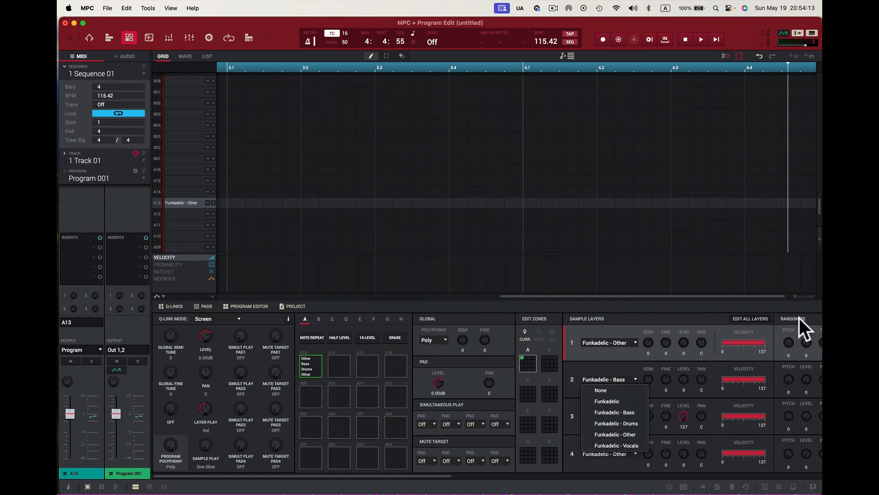
{"action": "left_click", "coordinate": [88, 35]}
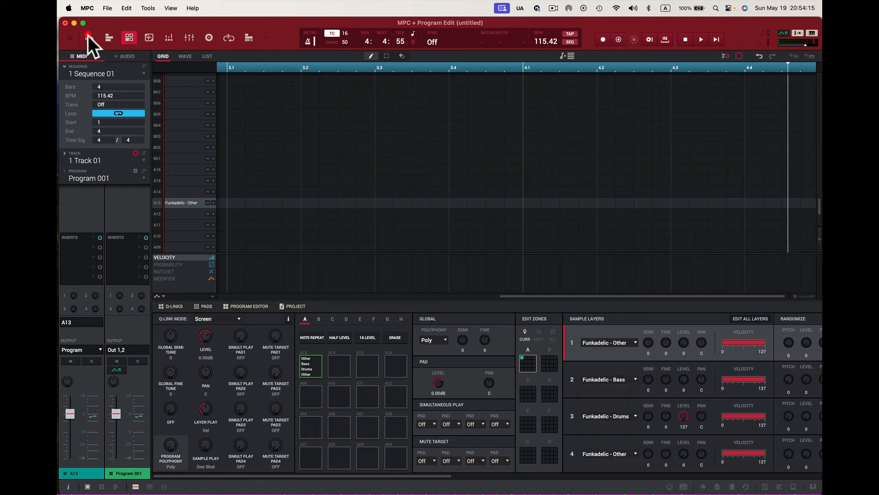
{"action": "left_click", "coordinate": [88, 36]}
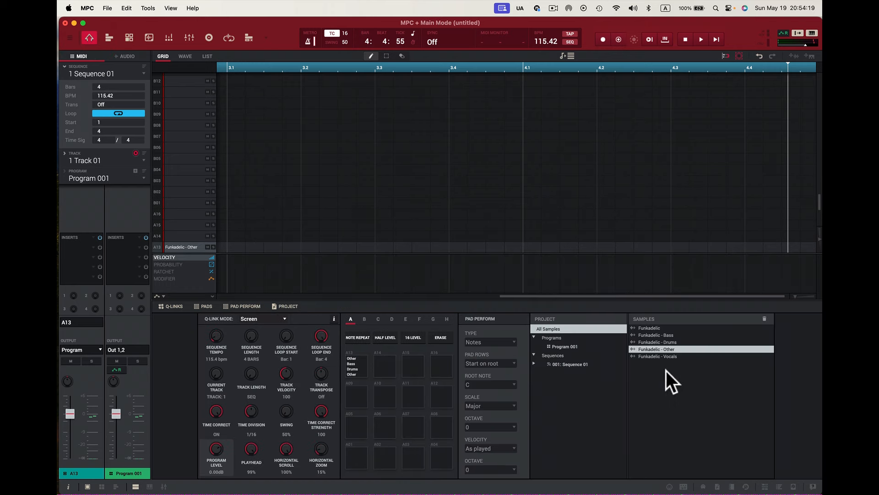
{"action": "left_click_drag", "start_coordinate": [658, 335], "coordinate": [397, 392]}
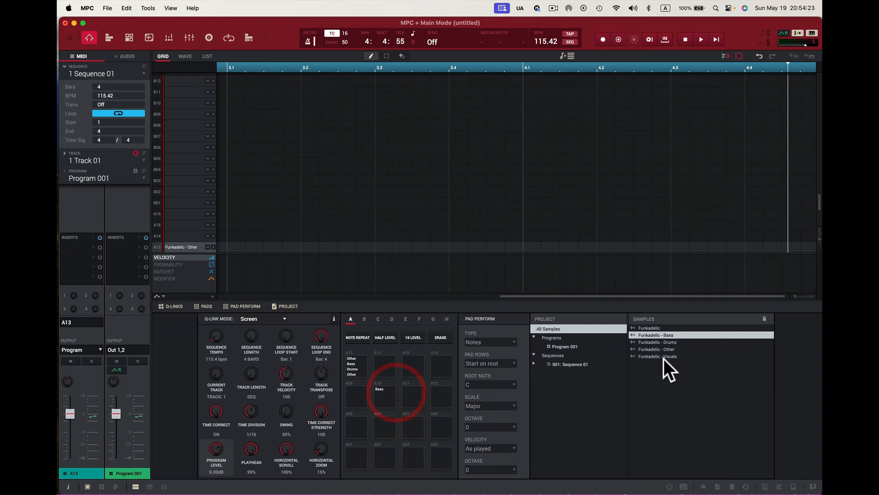
{"action": "left_click_drag", "start_coordinate": [667, 342], "coordinate": [419, 391]}
{"action": "left_click_drag", "start_coordinate": [669, 350], "coordinate": [448, 388]}
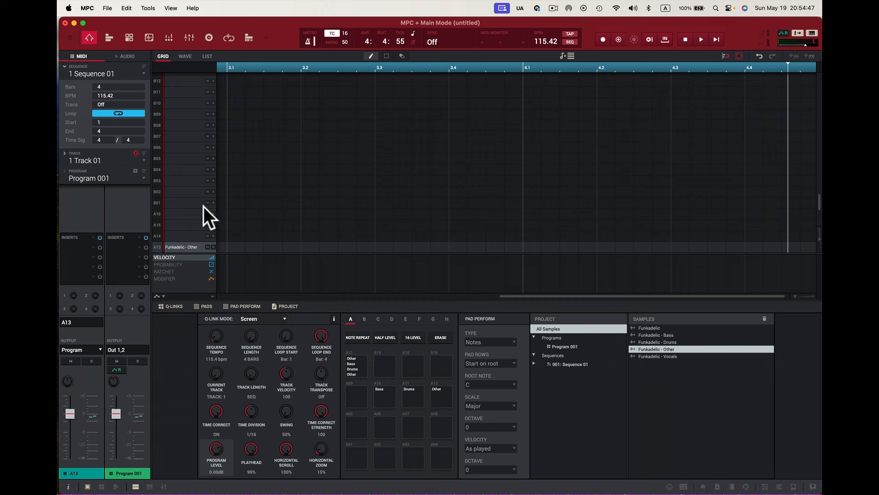
{"action": "scroll", "coordinate": [201, 206], "scroll_direction": "down", "scroll_amount": 3}
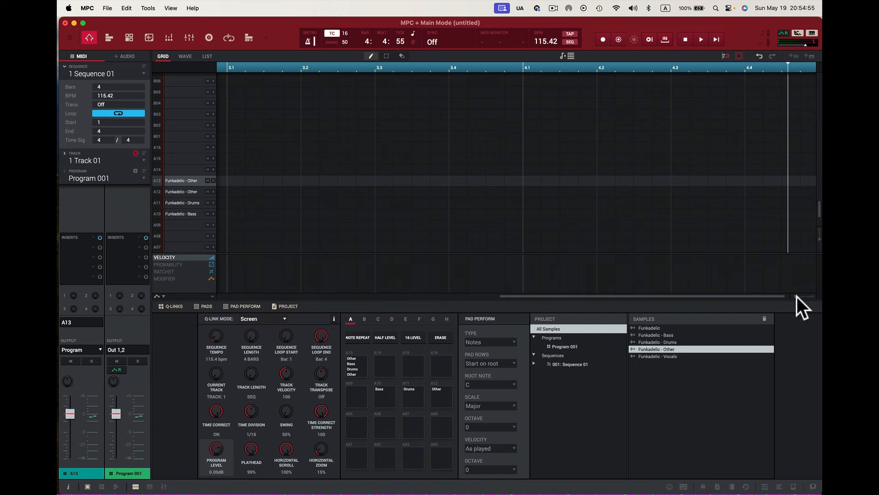
- Add notes for pads A12, A11 and A10 at the start of bar 1 and delete the A13 note
{"action": "left_click_drag", "start_coordinate": [796, 297], "coordinate": [664, 305]}
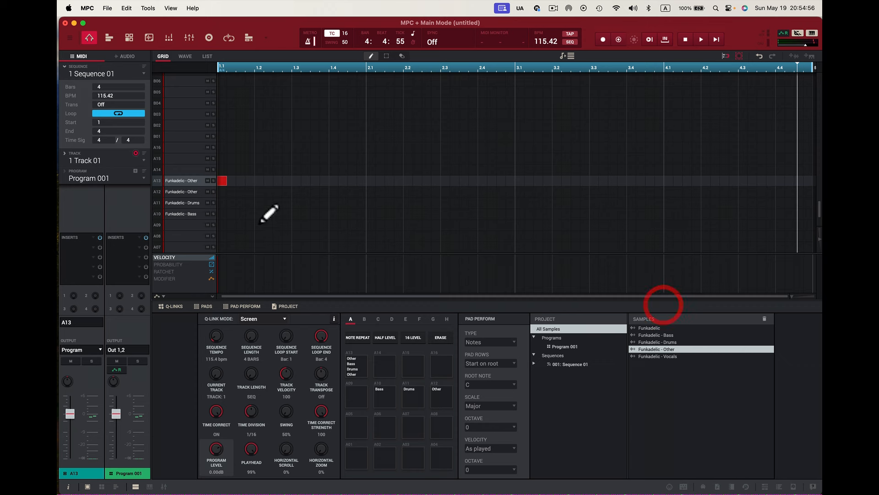
{"action": "left_click", "coordinate": [222, 191]}
{"action": "left_click", "coordinate": [223, 203]}
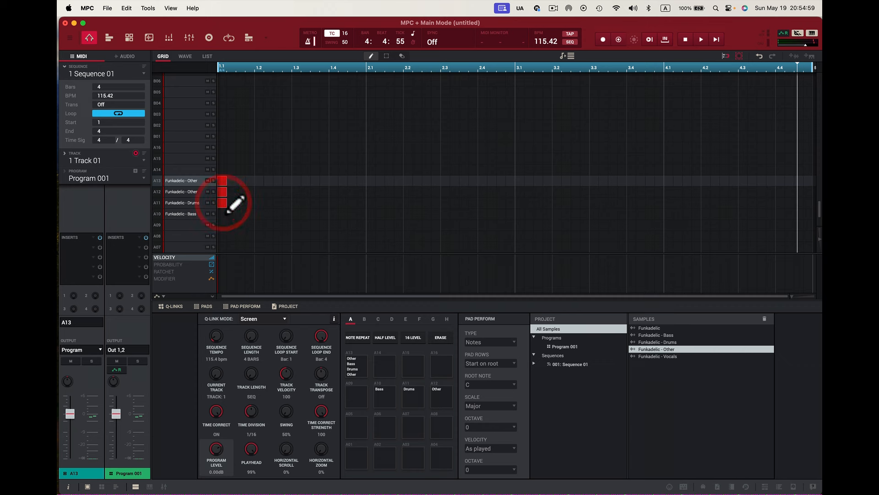
{"action": "left_click", "coordinate": [222, 213]}
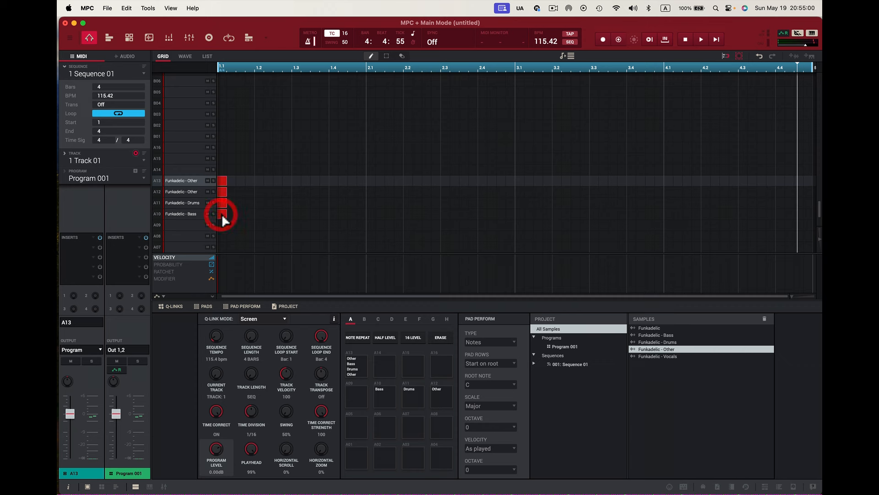
{"action": "left_click", "coordinate": [223, 180]}
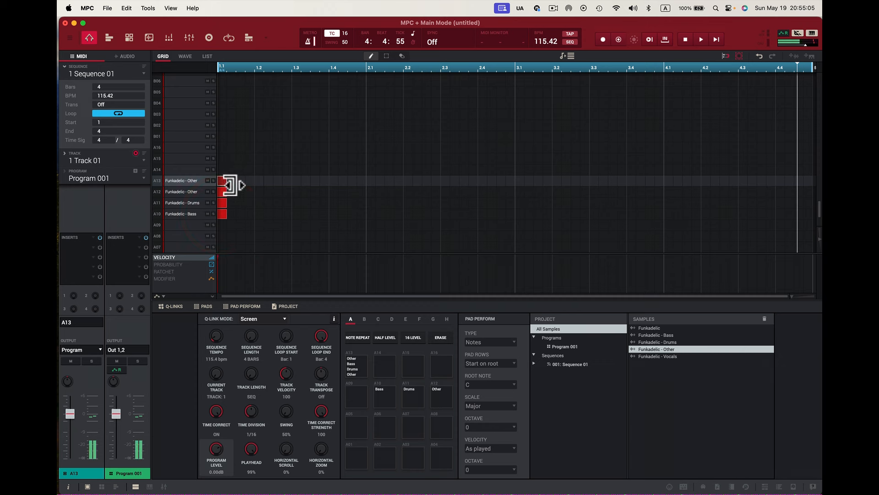
{"action": "key", "text": "BackSpace"}
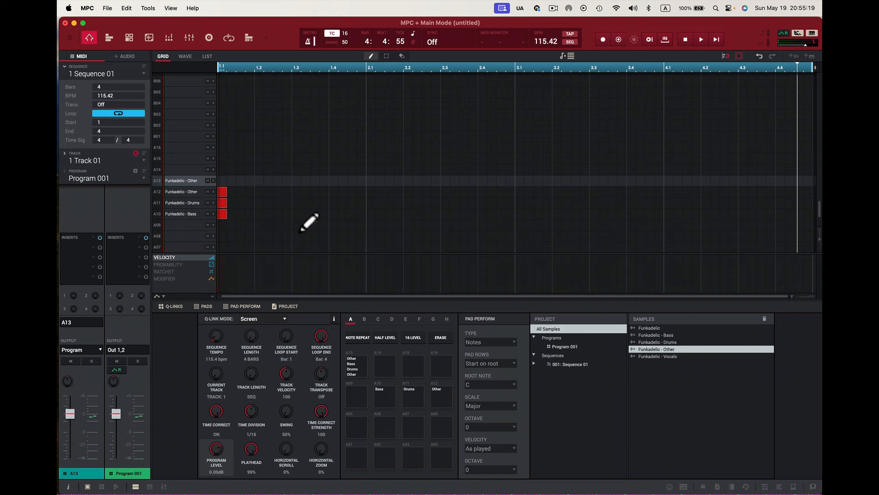
- Play the sequence to hear the Bass, Drums and Other stems together, and stop it
{"action": "key", "text": "space"}
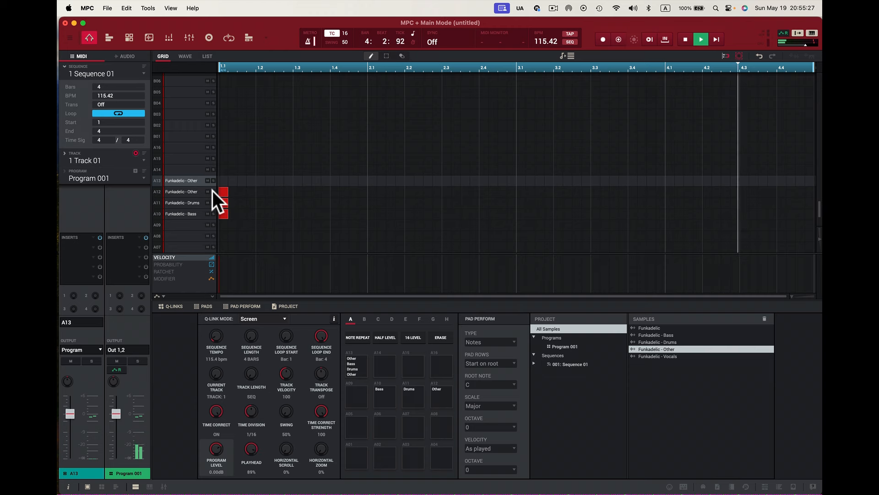
{"action": "key", "text": "space"}
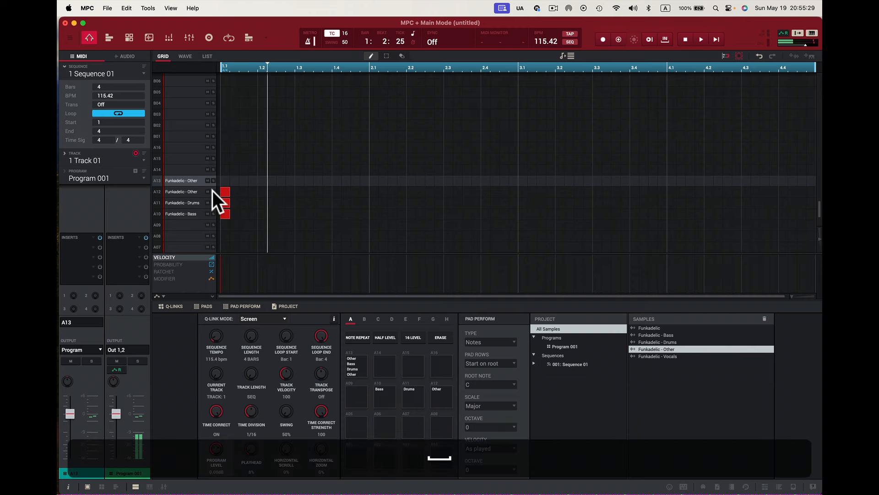
{"action": "left_click", "coordinate": [686, 40]}
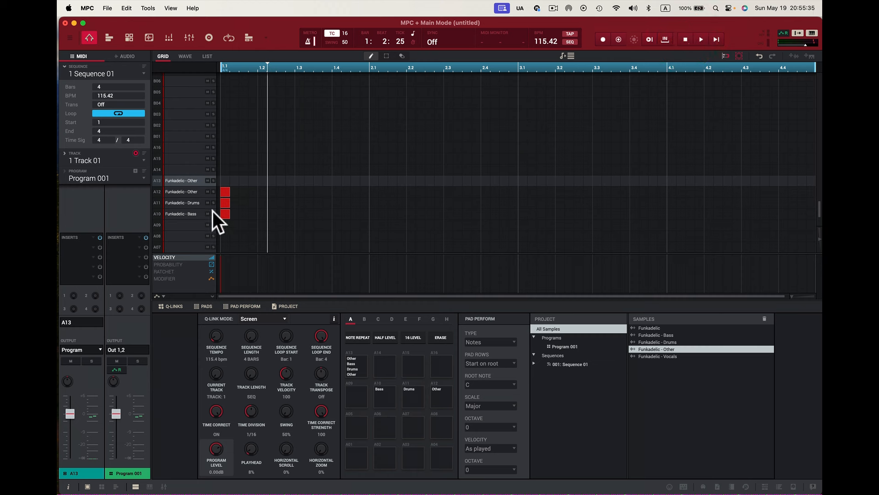
- Enable Warp for the Funkadelic - Other sample on pad A12 and return to the note grid
{"action": "left_click", "coordinate": [185, 193]}
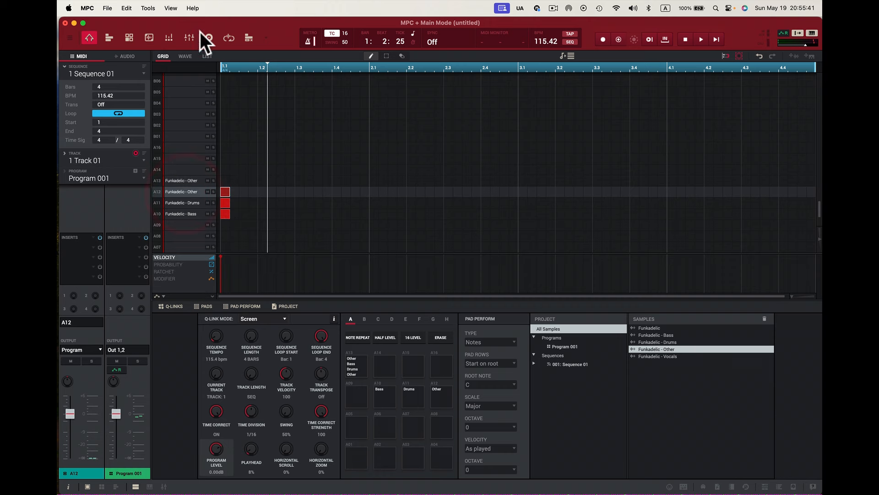
{"action": "left_click", "coordinate": [185, 56]}
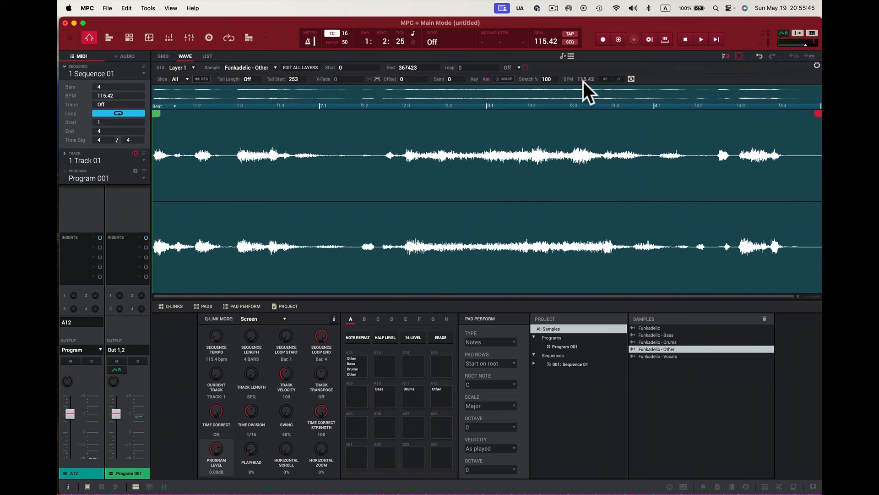
{"action": "left_click", "coordinate": [504, 78]}
{"action": "left_click", "coordinate": [162, 56]}
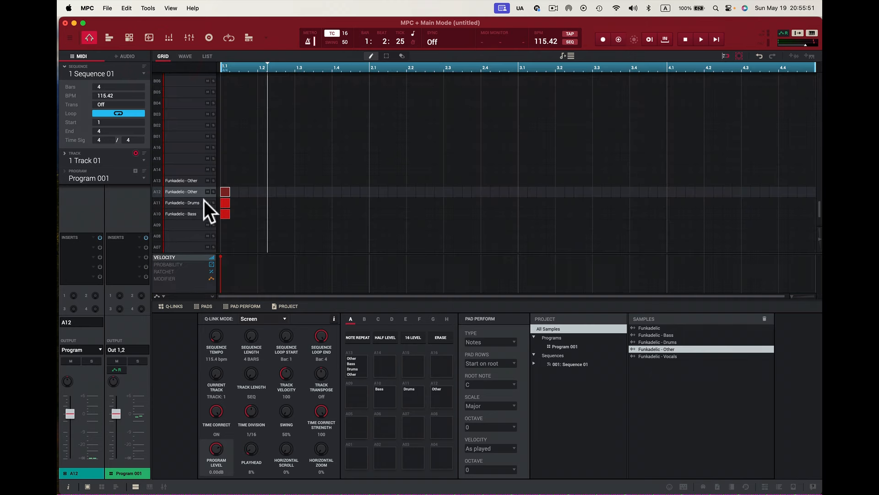
- Enable Warp for the Funkadelic - Drums sample on pad A11 and return to the note grid
{"action": "left_click", "coordinate": [187, 202]}
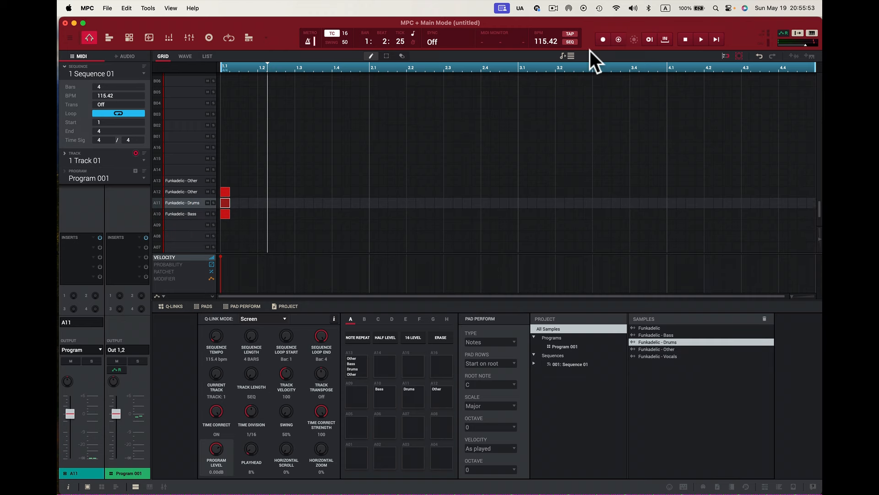
{"action": "left_click", "coordinate": [186, 57]}
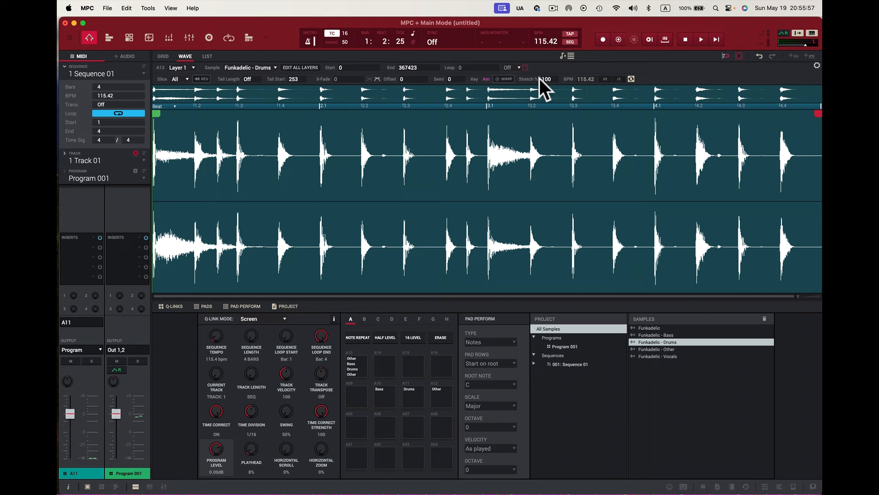
{"action": "left_click", "coordinate": [500, 79]}
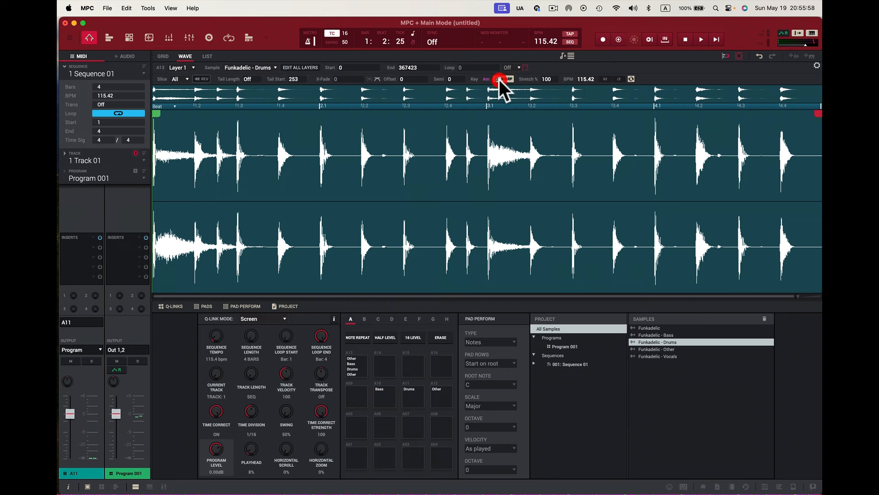
{"action": "left_click", "coordinate": [163, 56]}
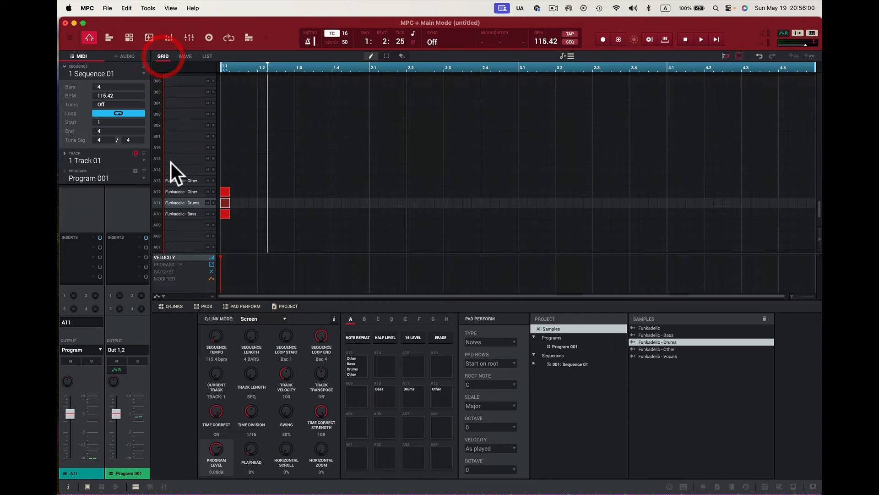
- Enable Warp for the Funkadelic - Bass sample on pad A10 and return to the note grid
{"action": "left_click", "coordinate": [186, 214]}
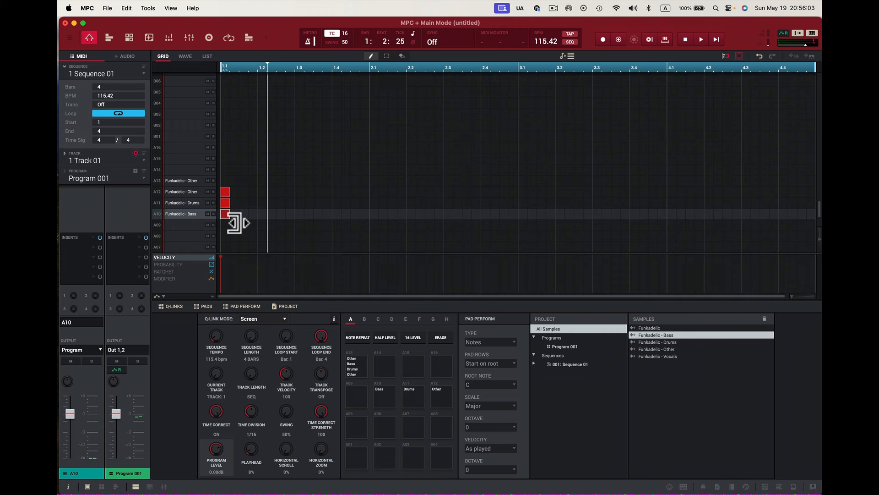
{"action": "left_click", "coordinate": [186, 55]}
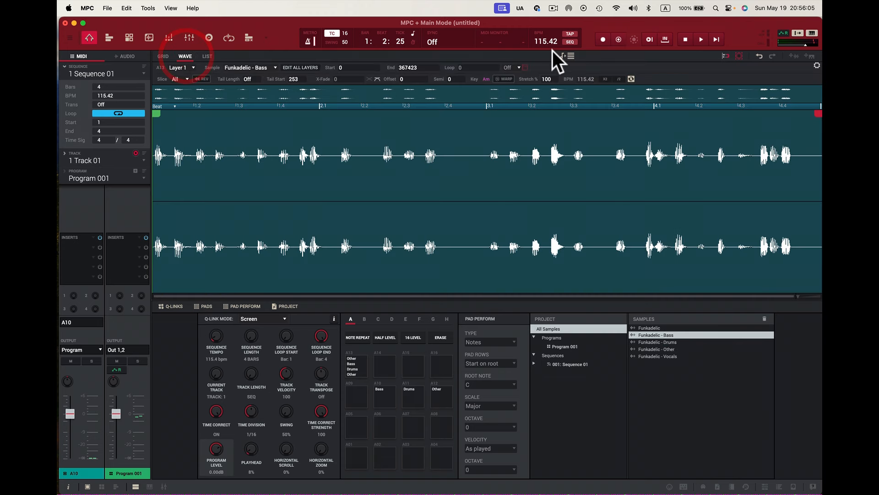
{"action": "left_click", "coordinate": [507, 79]}
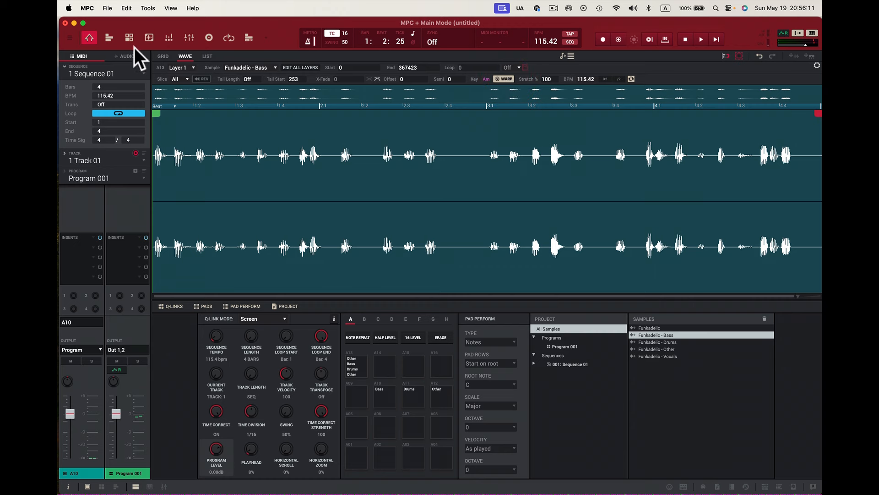
{"action": "left_click", "coordinate": [163, 55]}
- Play the sequence, slow its tempo to 107.51 BPM to hear the warped stems, and set the tempo to 116 BPM
{"action": "key", "text": "space"}
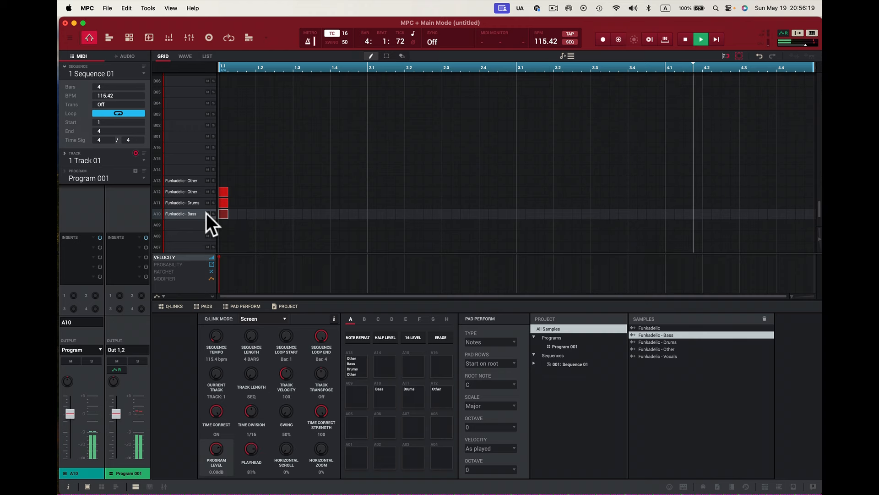
{"action": "left_click_drag", "start_coordinate": [541, 43], "coordinate": [541, 175]}
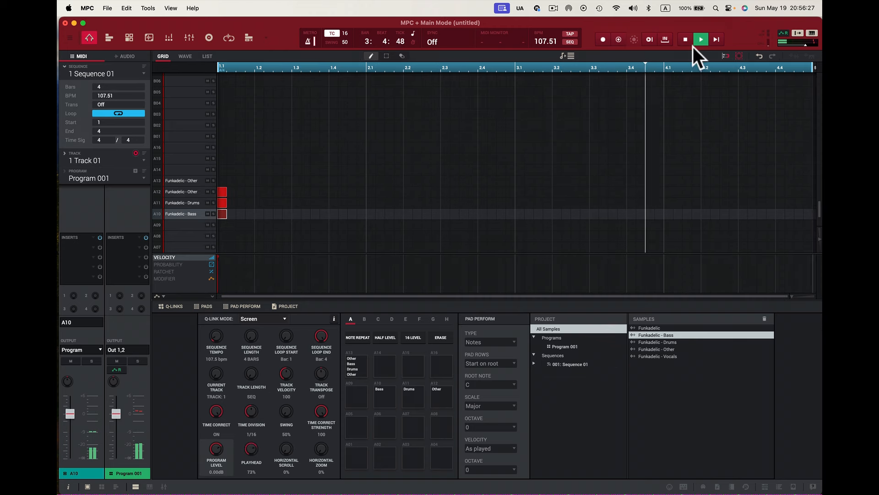
{"action": "double_click", "coordinate": [545, 40]}
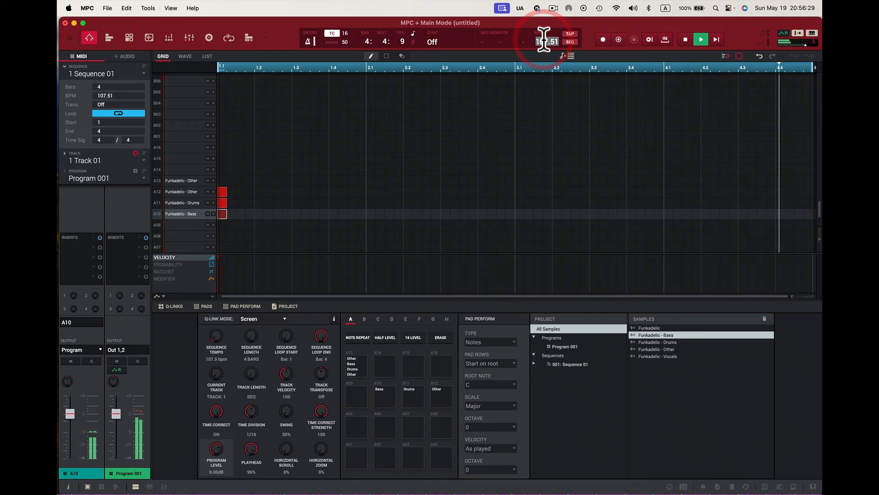
{"action": "type", "text": "16"}
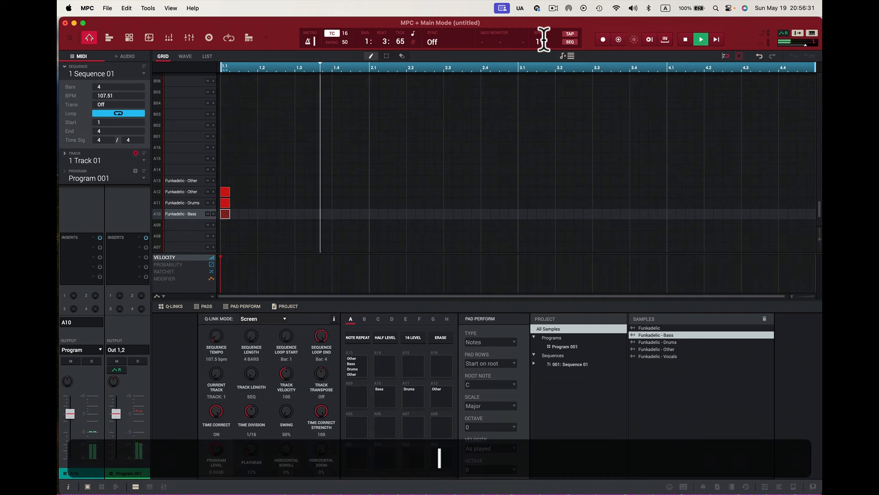
{"action": "key", "text": "Return"}
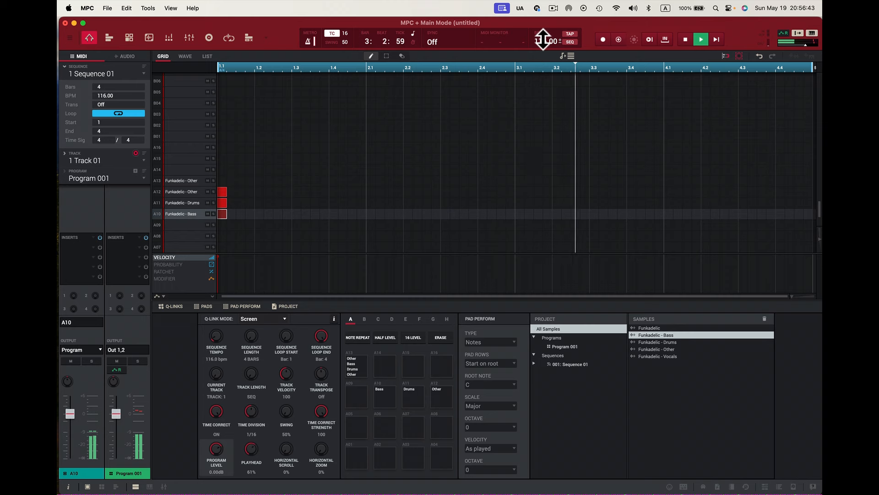
- Turn off the metronome and mute the Bass stem on A10 and the Other stem on A12 during playback
{"action": "left_click", "coordinate": [310, 42]}
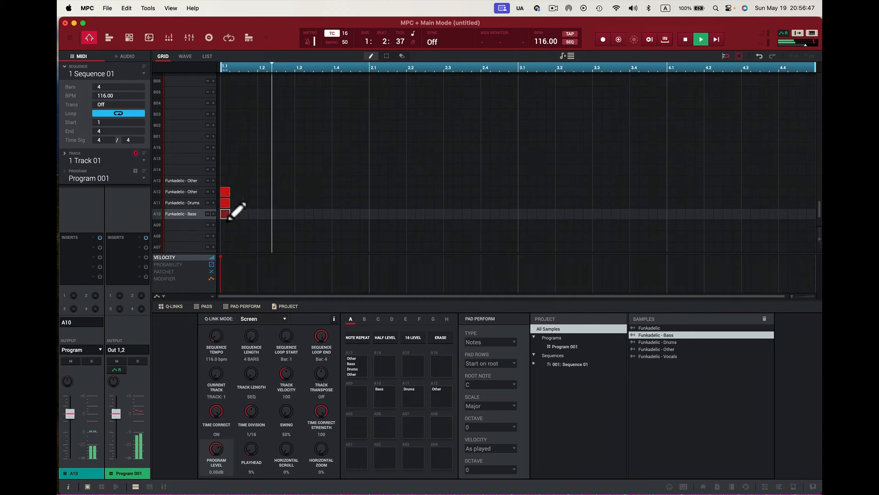
{"action": "left_click", "coordinate": [208, 214]}
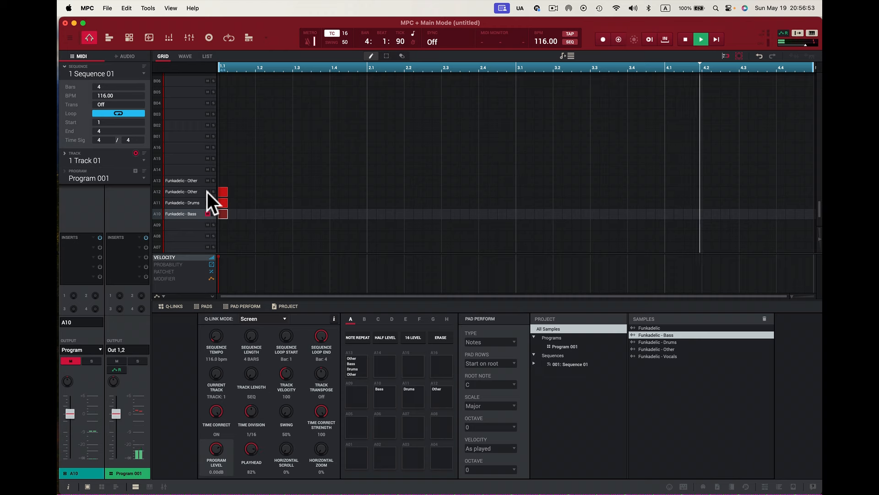
{"action": "left_click", "coordinate": [207, 192]}
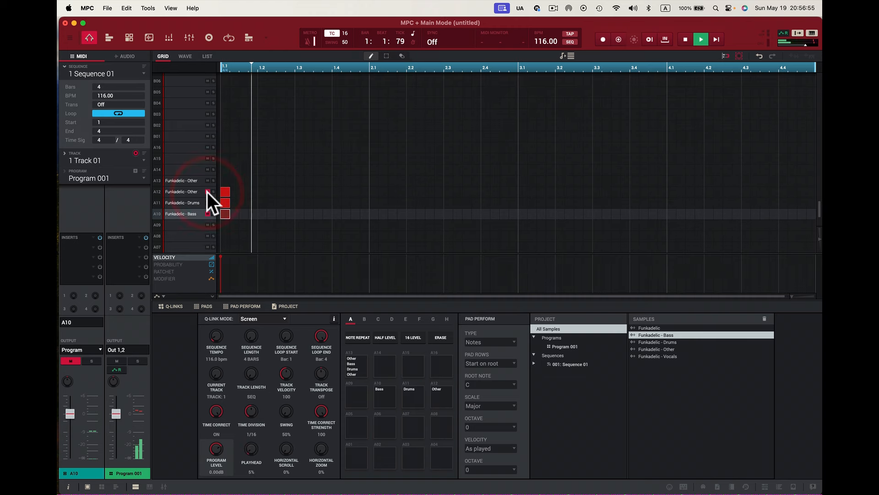